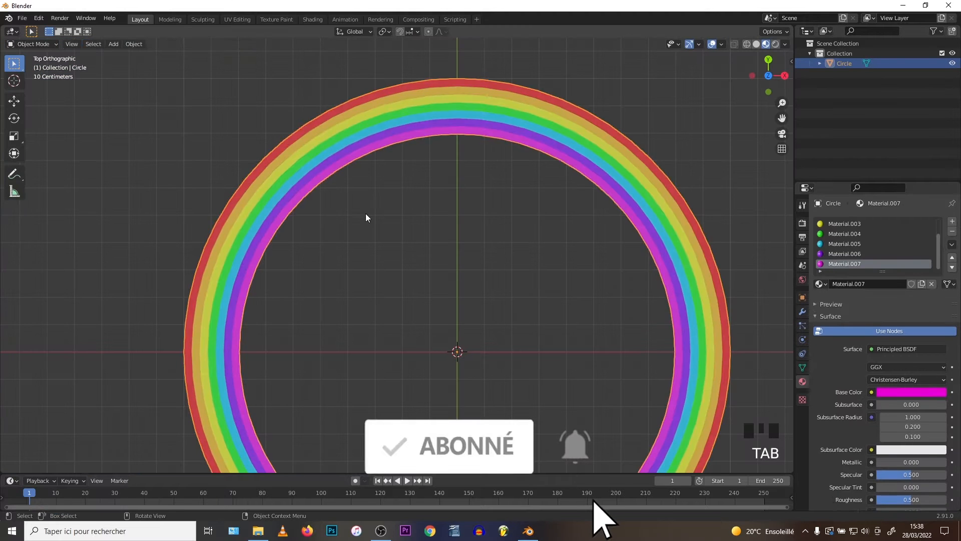
middle_click_drag(367, 217, 289, 251)
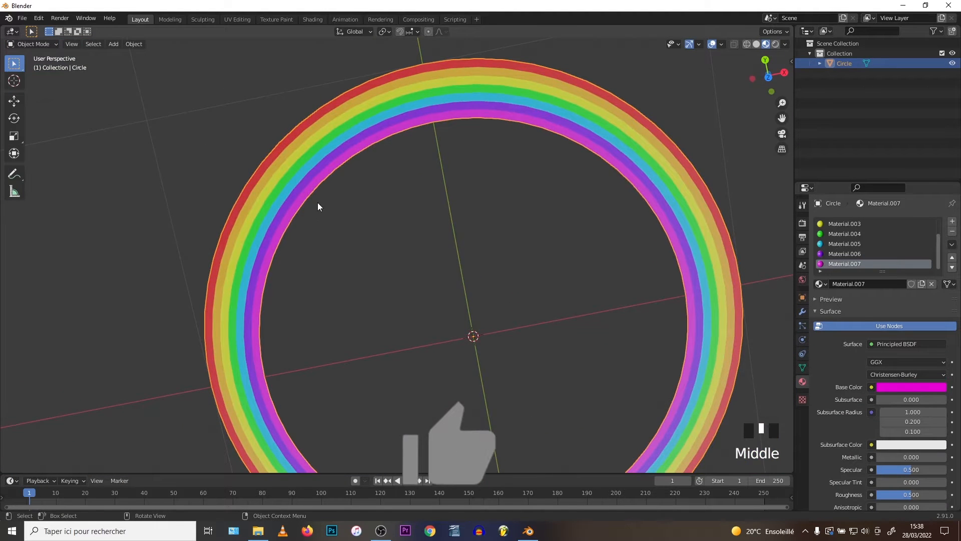
key("a")
key("a")
key("a")
middle_click_drag(455, 176, 437, 203, "shift")
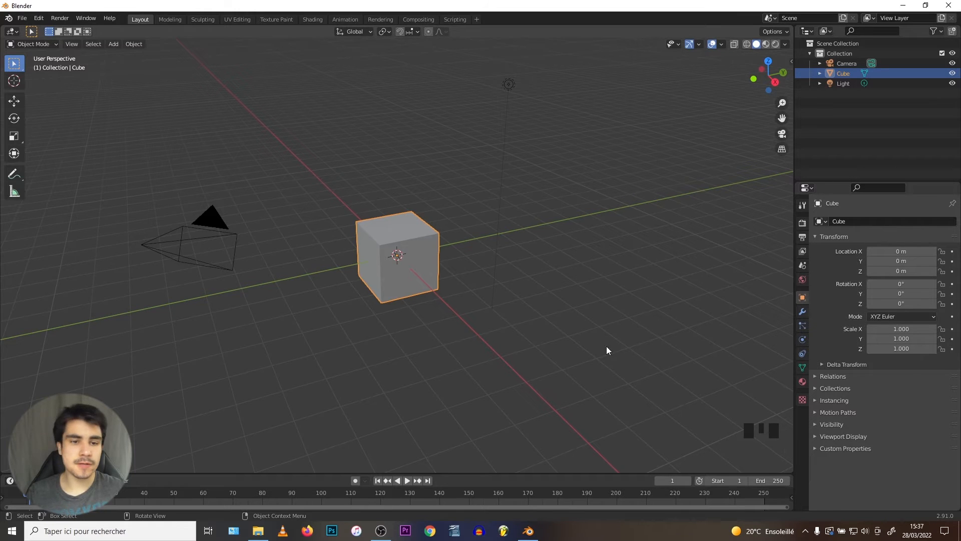
Delete the default camera, cube and light, and add a mesh circle at the world origin
key("a")
key("Delete")
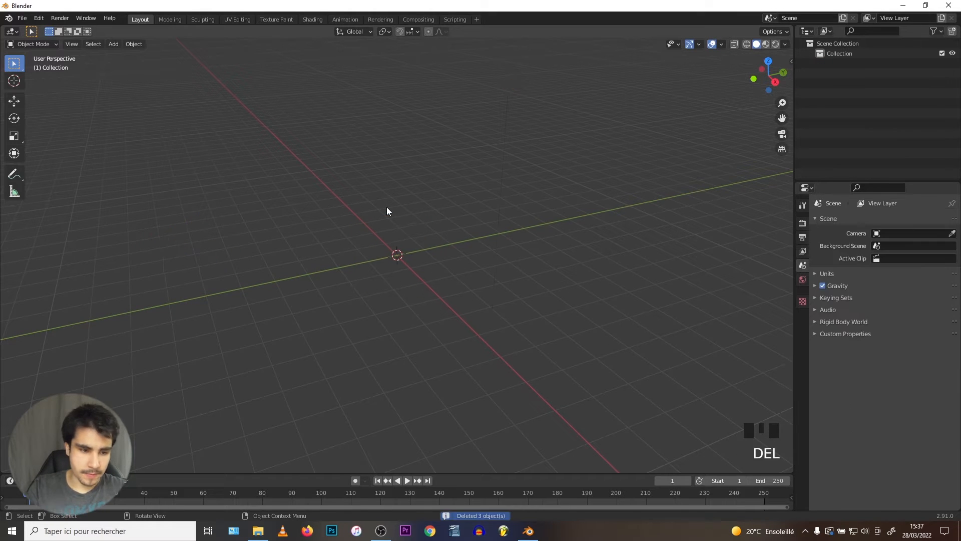
key("shift+a")
mouse_move(387, 206)
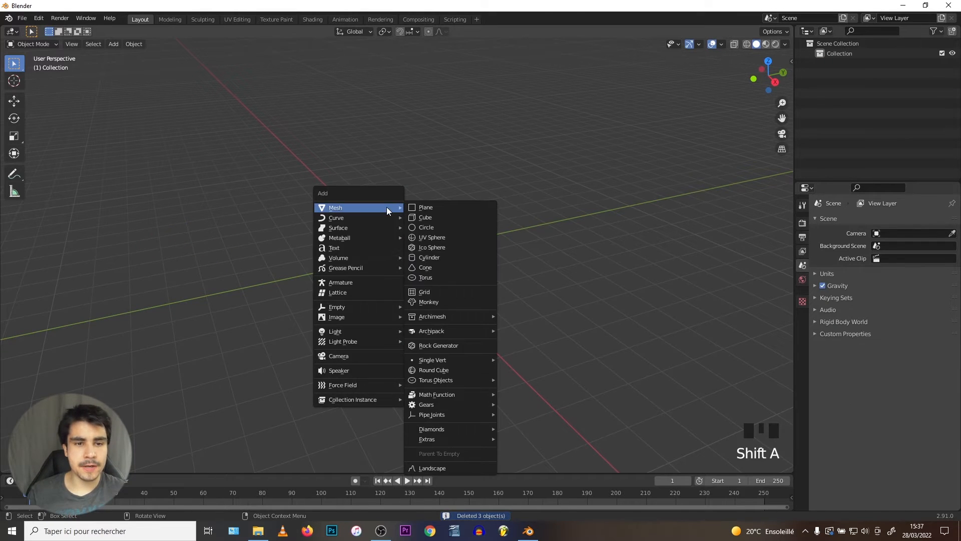
left_click(431, 229)
scroll(318, 225, "up", 5)
middle_click_drag(317, 225, 354, 268)
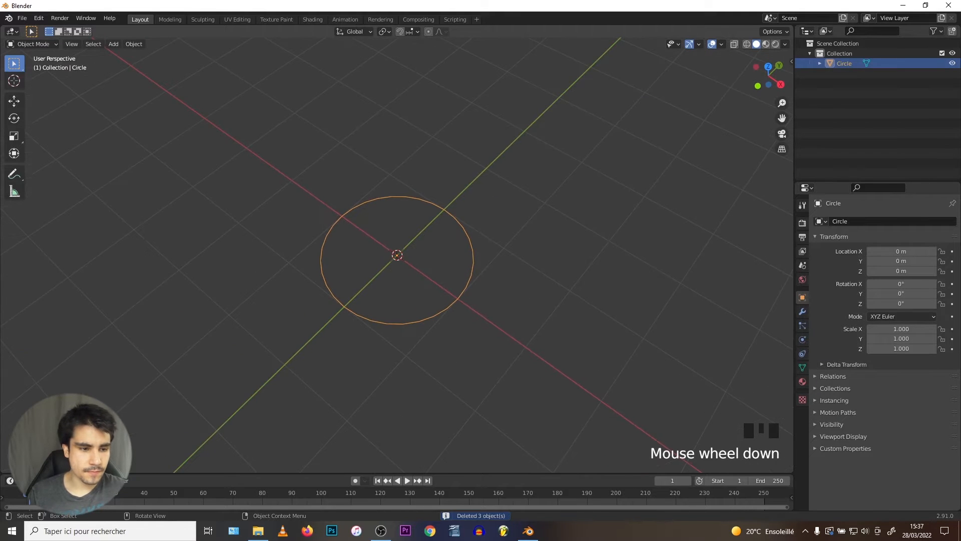
Set the new circle's vertex count to 64
left_click(45, 463)
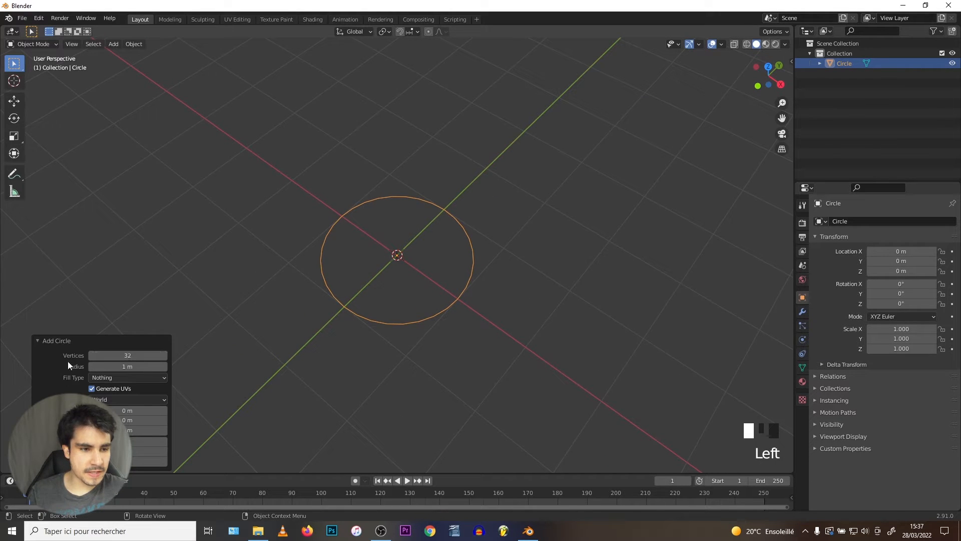
left_click(123, 355)
type("64")
key("Return")
scroll(281, 265, "up", 3)
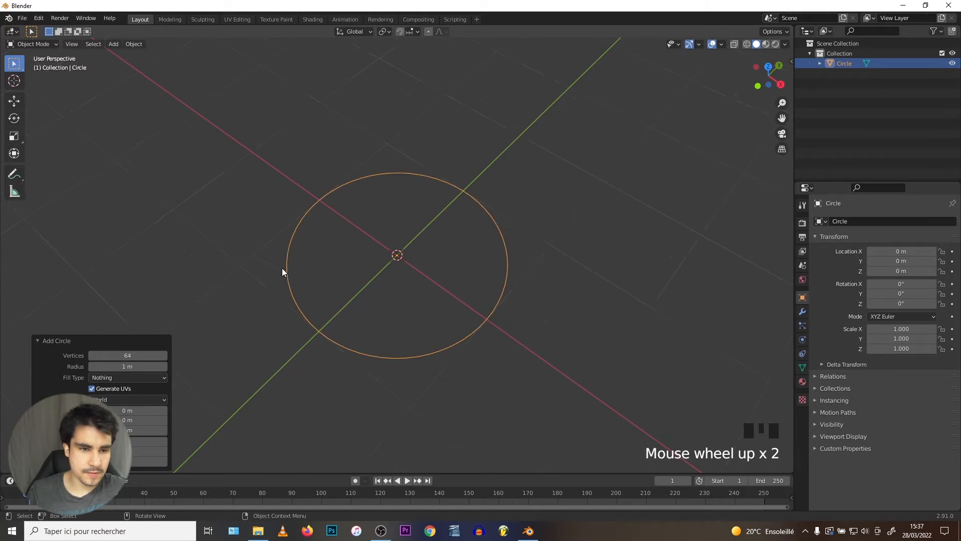
In Edit Mode and top view, extrude the circle's edge and scale it inward to about 0.797 to form a flat ring
key("Tab")
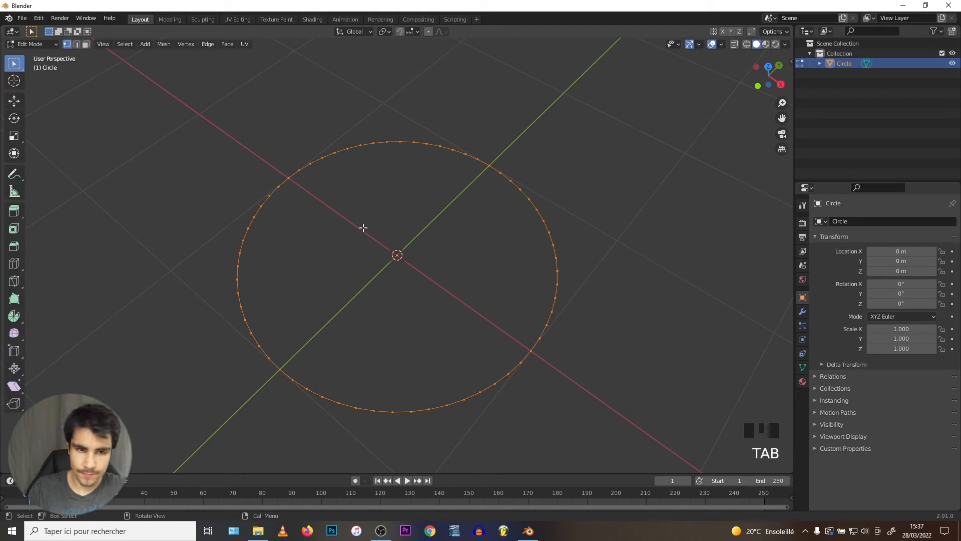
key("KP_7")
key("e")
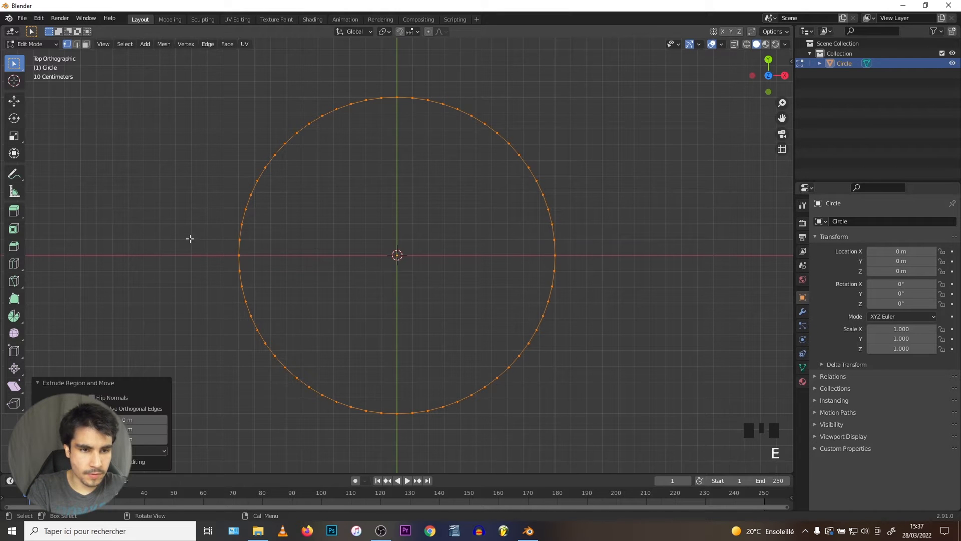
key("s")
left_click(232, 243)
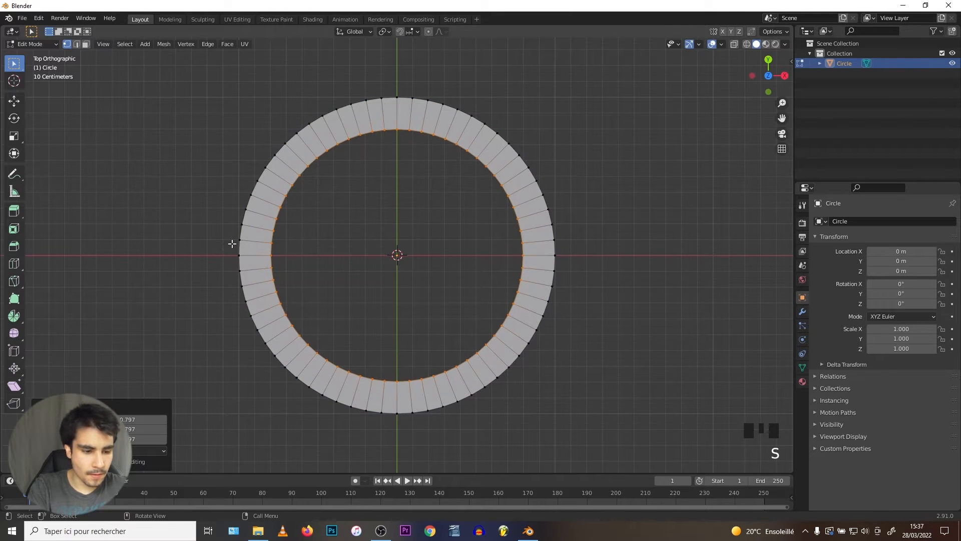
scroll(378, 199, "up", 2)
scroll(367, 206, "down", 2)
Deselect the mesh and add six evenly spaced loop cuts around the ring, leaving them unslid
key("a")
key("a")
key("a")
middle_click_drag(285, 231, 307, 215, "shift")
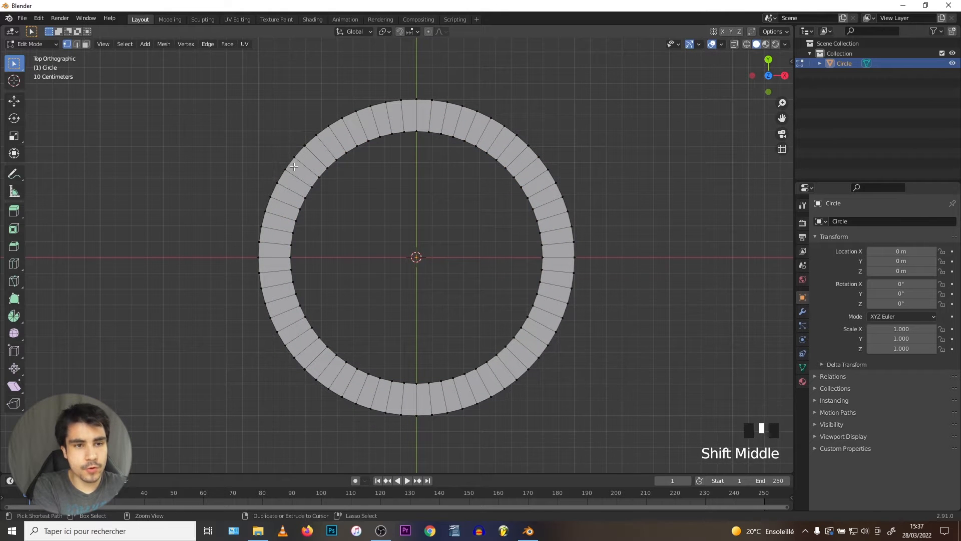
key("ctrl+r")
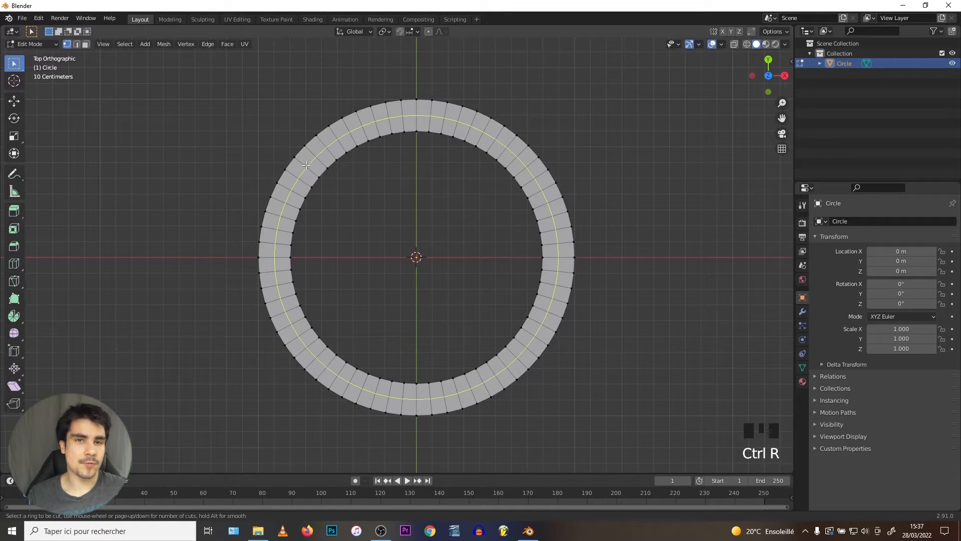
scroll(306, 165, "up", 5)
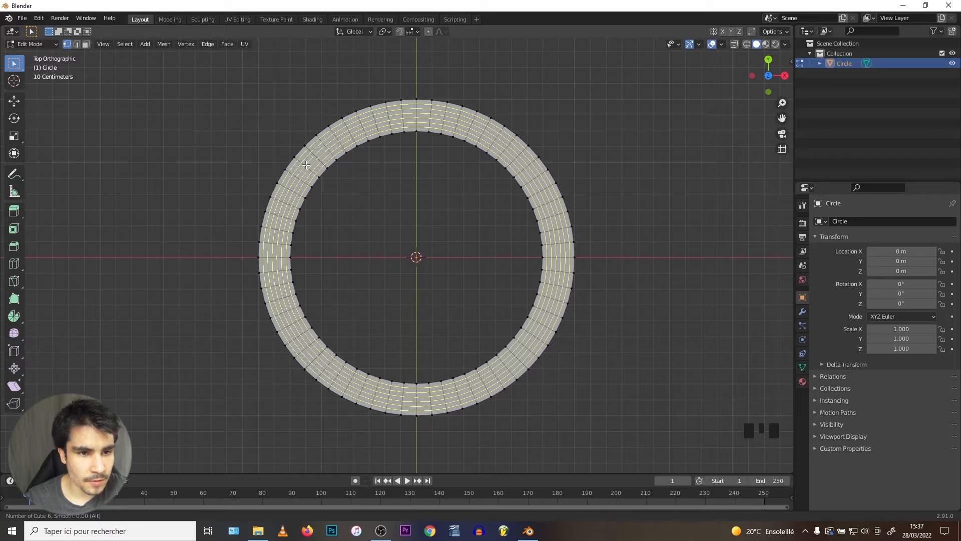
left_click(306, 165)
right_click(306, 165)
Switch to face selection and clear the current selection on the ring
scroll(281, 158, "up", 5)
scroll(281, 158, "down", 4)
left_click(86, 44)
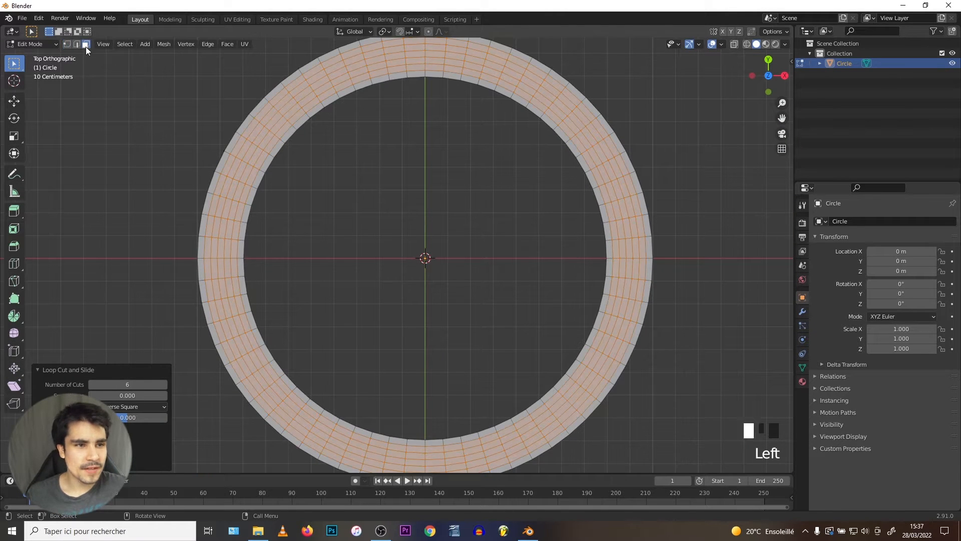
left_click(332, 211)
scroll(408, 176, "down", 3)
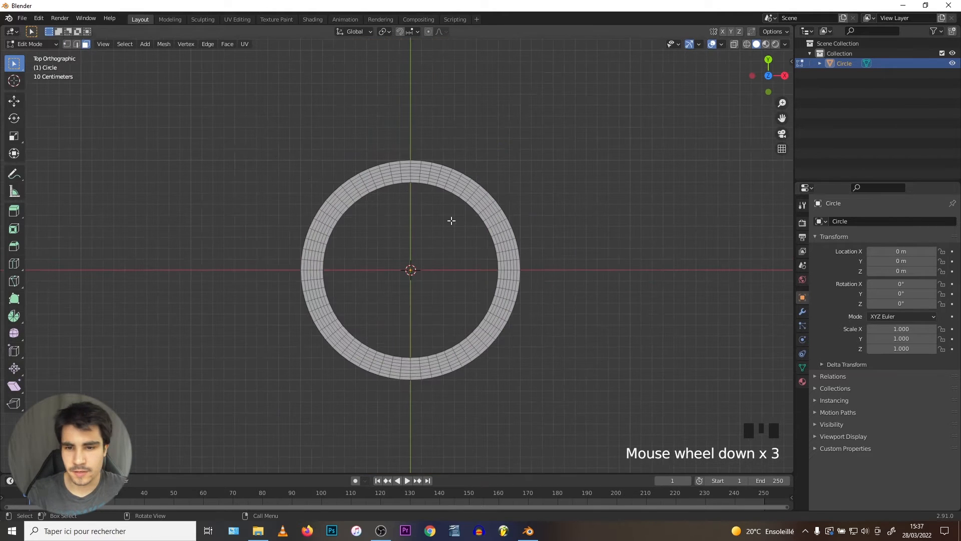
Create a first material for the ring and set its base color to red (H 0.009, S 1.000)
left_click(803, 382)
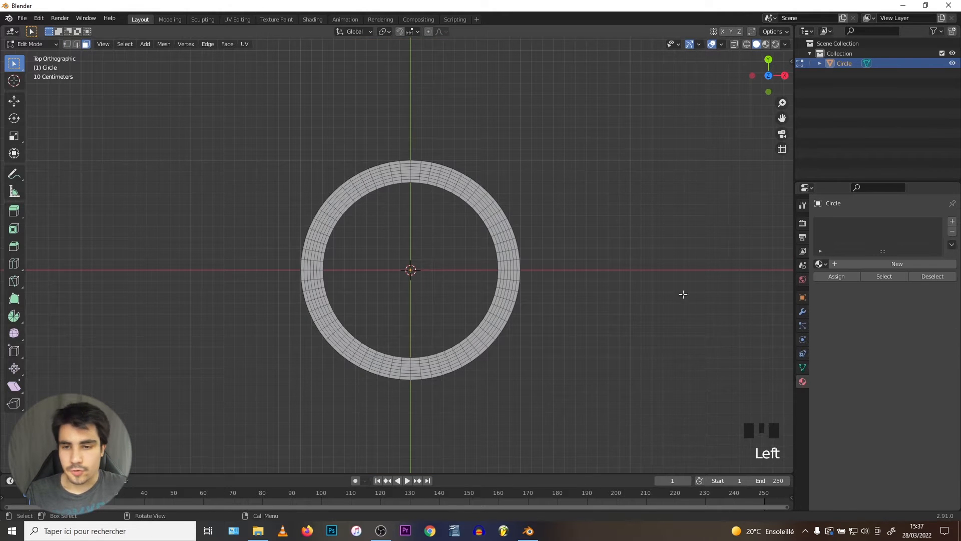
left_click(887, 265)
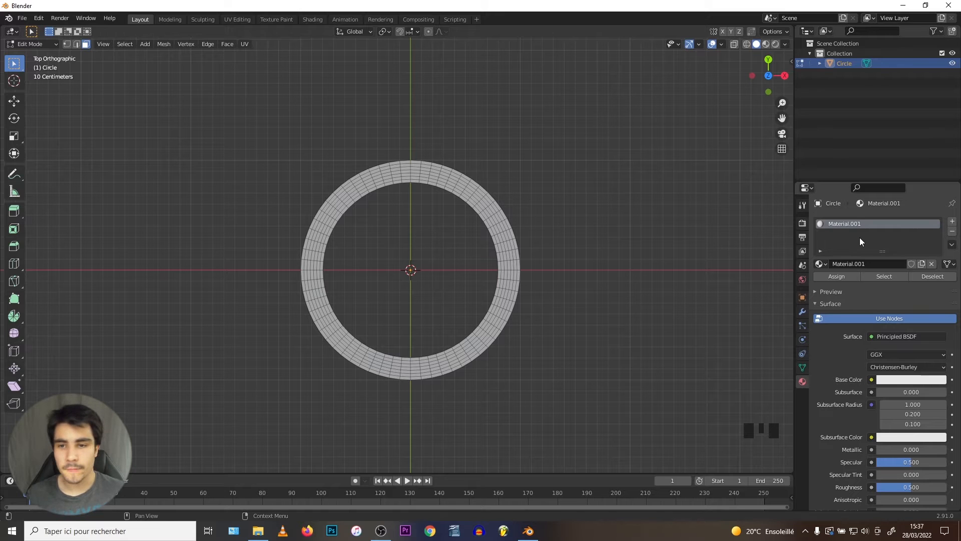
left_click(890, 384)
left_click(893, 311)
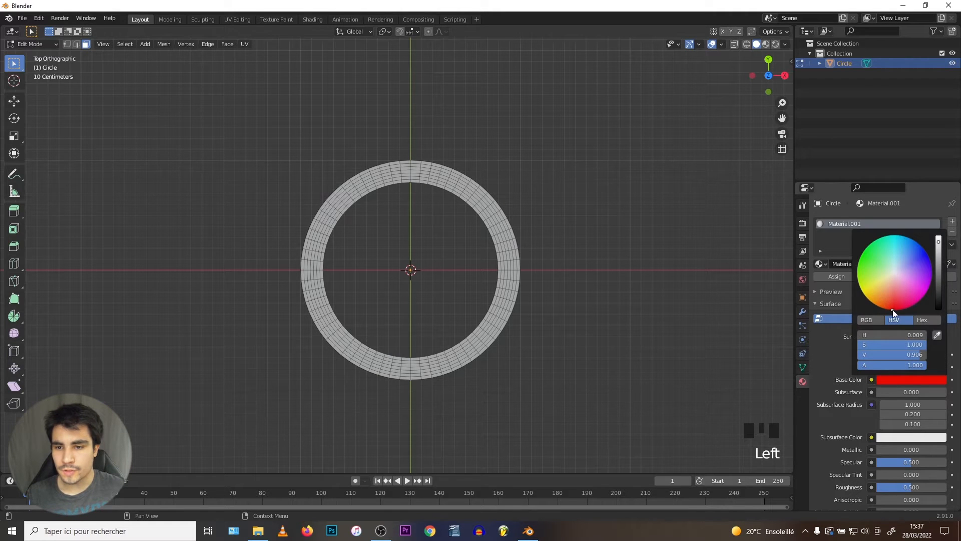
Add a second material with an orange base color and a third with a yellow base color
left_click(951, 224)
left_click(952, 222)
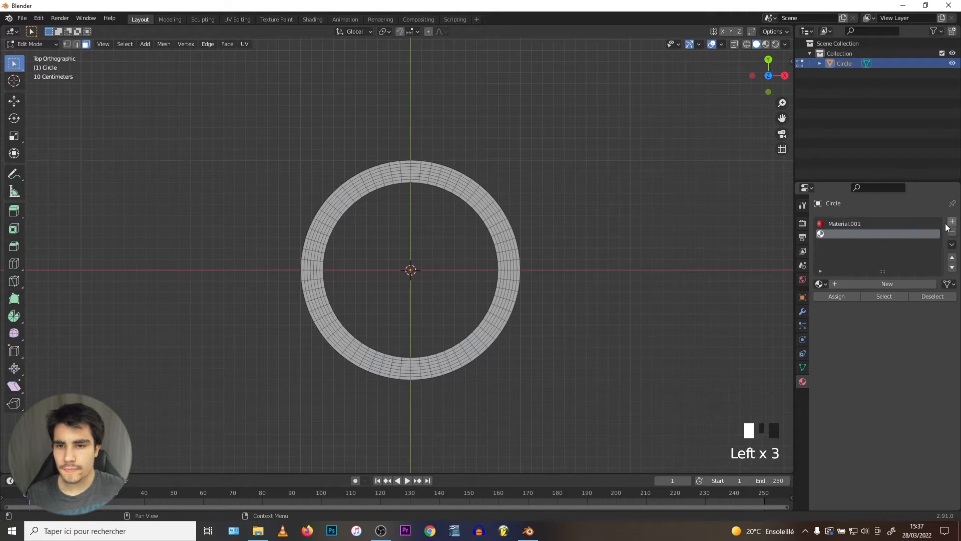
left_click(861, 284)
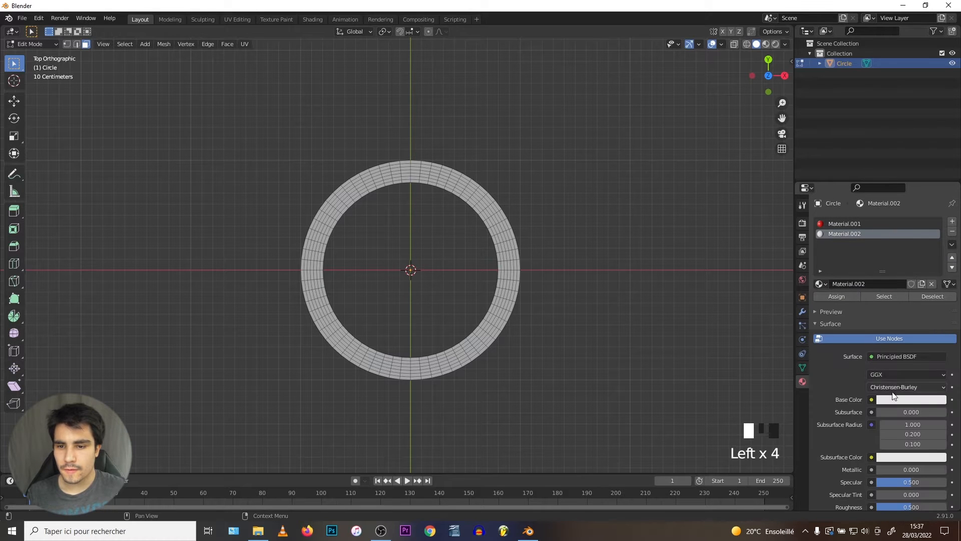
left_click(911, 399)
left_click_drag(891, 311, 871, 321)
left_click(952, 221)
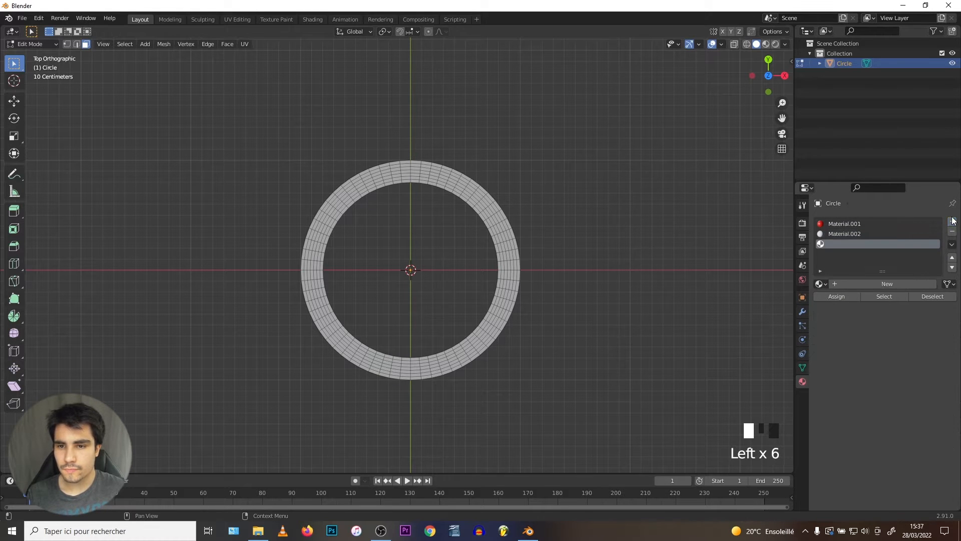
left_click(872, 281)
left_click(911, 399)
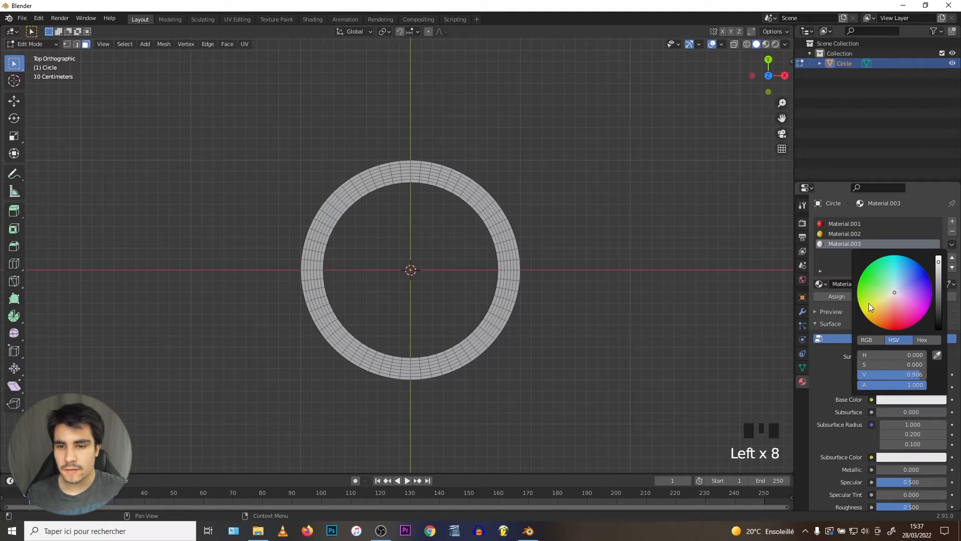
left_click(869, 302)
Add a fourth material with a green base color and a fifth with a light blue base color
left_click(951, 222)
left_click(872, 284)
left_click(911, 399)
left_click(863, 274)
left_click(951, 221)
left_click(872, 283)
left_click(911, 399)
left_click(907, 258)
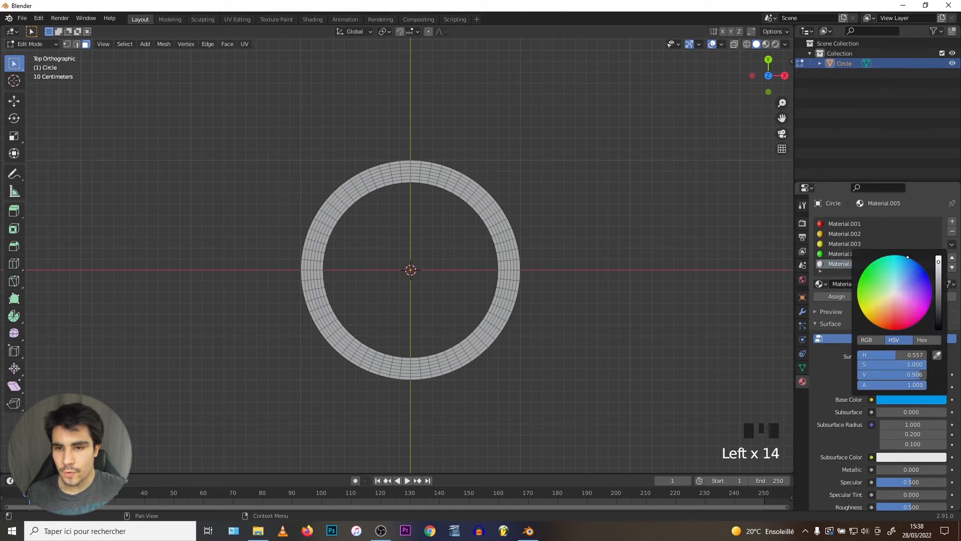
Add a sixth material with a purple base color and a seventh with a magenta base color
left_click(952, 222)
left_click(872, 283)
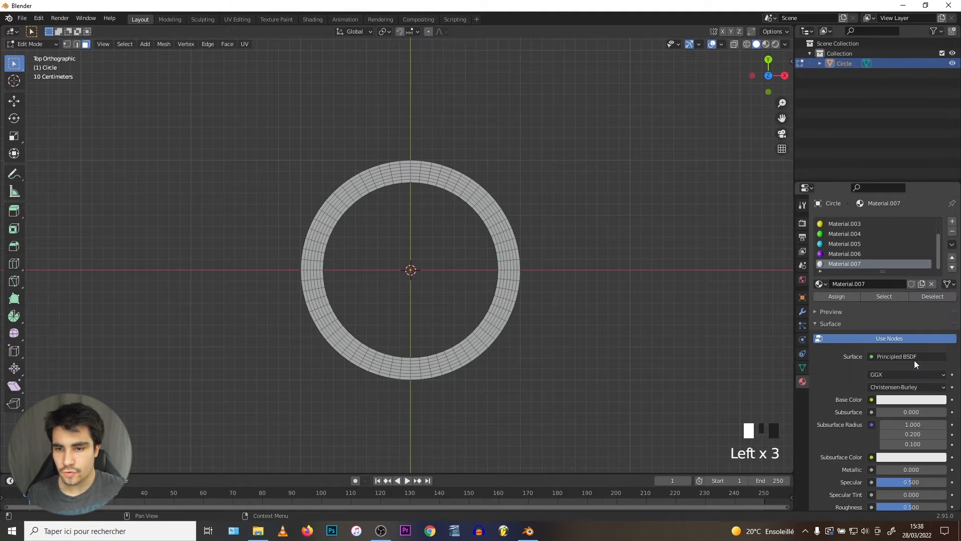
left_click(911, 399)
left_click(920, 309)
Assign the red material to the ring's outermost loop of faces
scroll(830, 245, "up", 5)
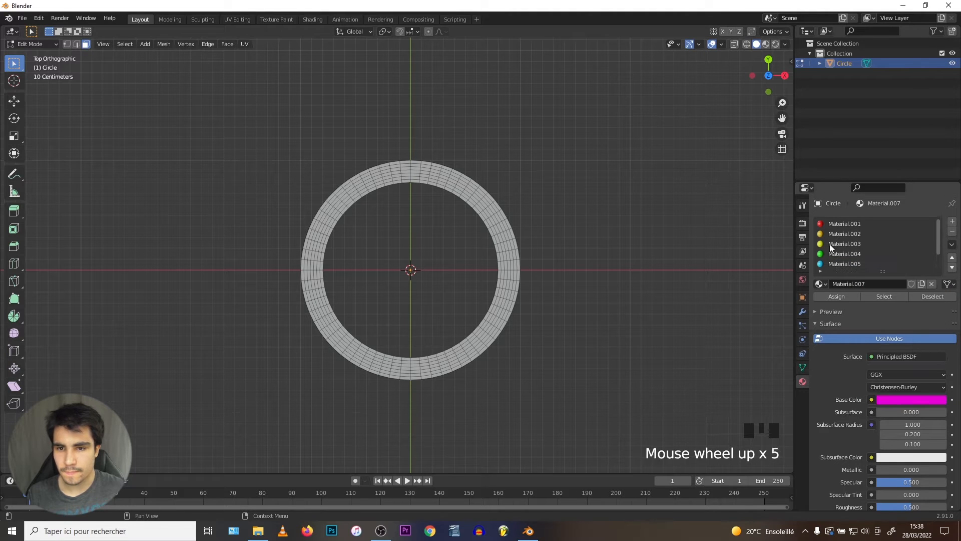
left_click(829, 223)
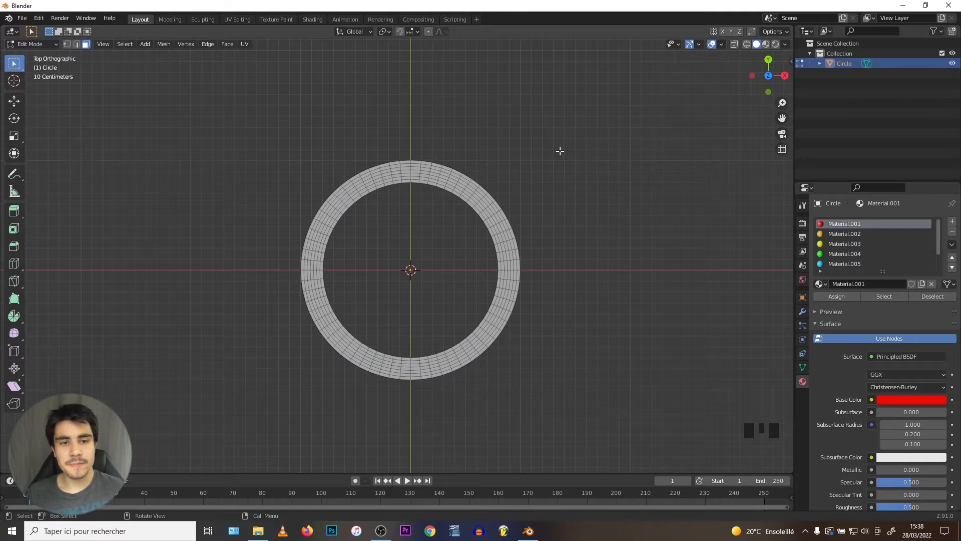
scroll(405, 143, "up", 5)
left_click(379, 97, "alt")
left_click(836, 297)
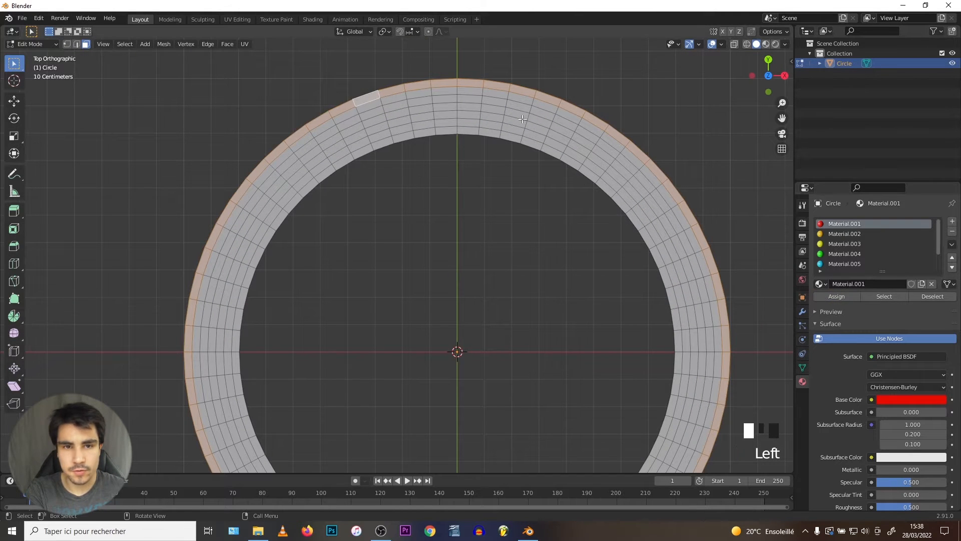
Assign the orange material to the second face loop from the outside and the yellow material to the third
left_click(506, 97, "alt")
left_click(829, 234)
left_click(836, 297)
left_click(518, 105, "alt")
left_click(844, 244)
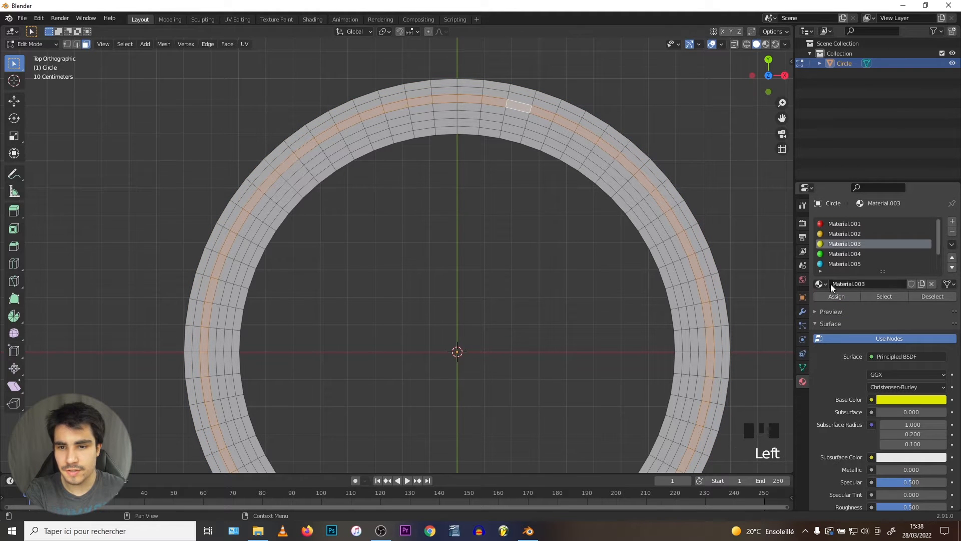
left_click(836, 297)
Assign the green material to the fourth face loop from the outside
left_click(570, 135, "alt")
left_click(835, 255)
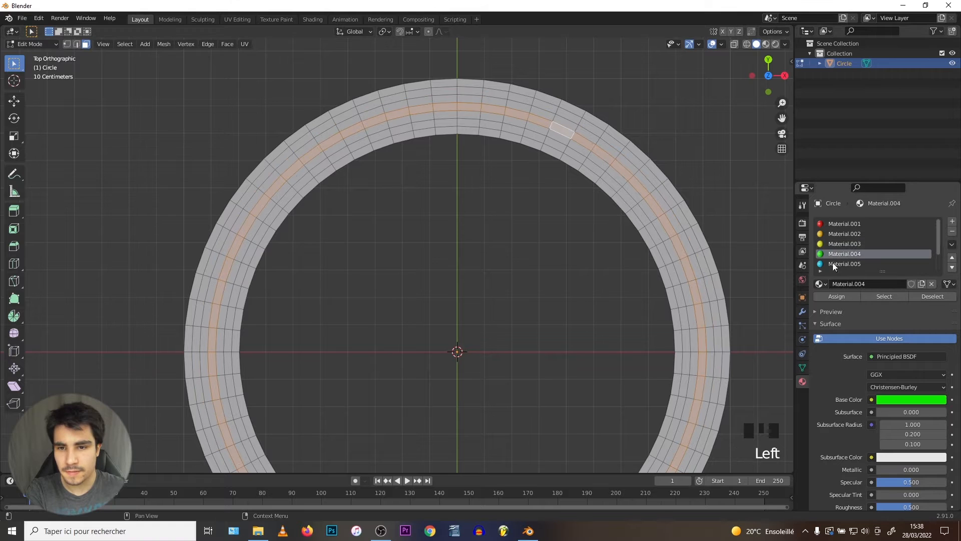
left_click(831, 297)
Assign the light blue, purple and magenta materials to the fifth, sixth and innermost face loops
scroll(851, 241, "down", 2)
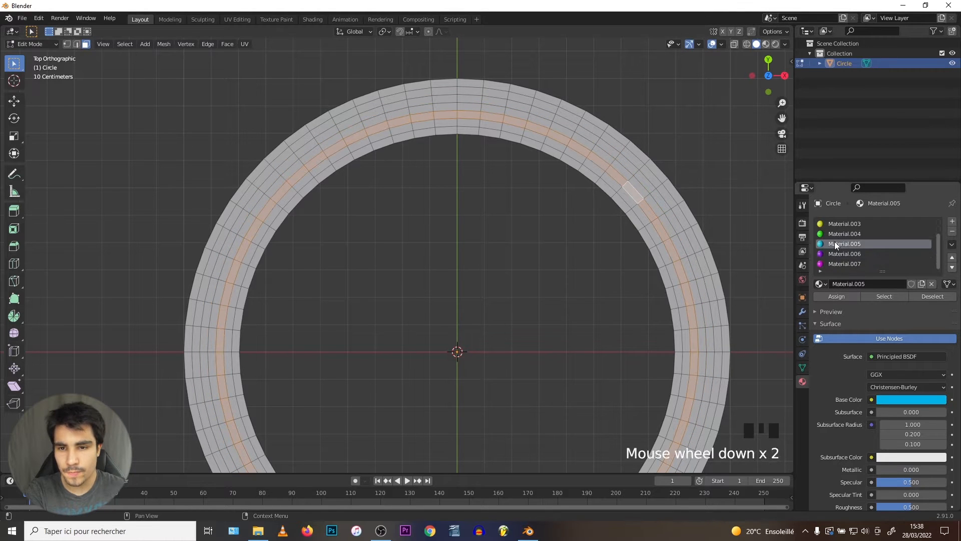
left_click(841, 253)
left_click(841, 264)
left_click(659, 233, "alt")
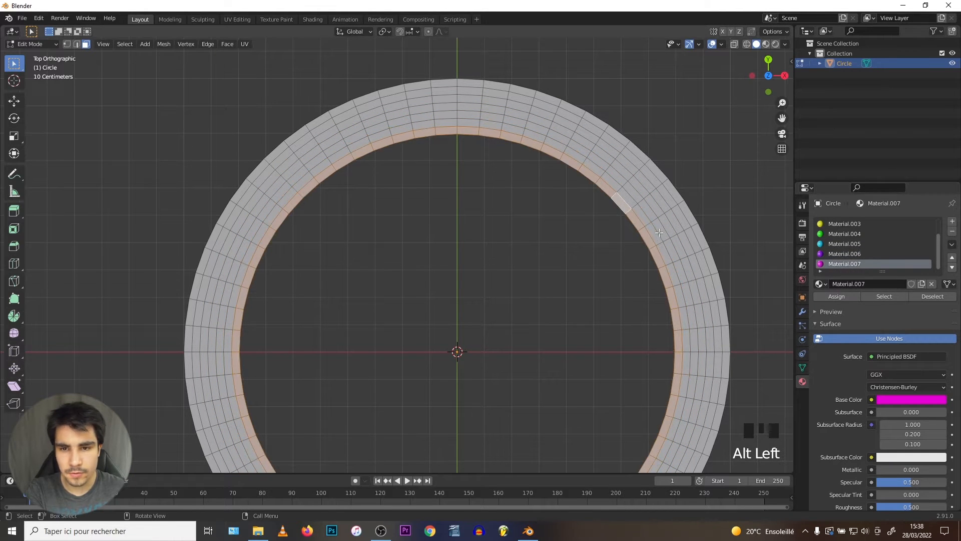
left_click(831, 295)
Return to Object Mode and display the ring with material preview shading
key("a")
key("Tab")
middle_click_drag(366, 211, 433, 208)
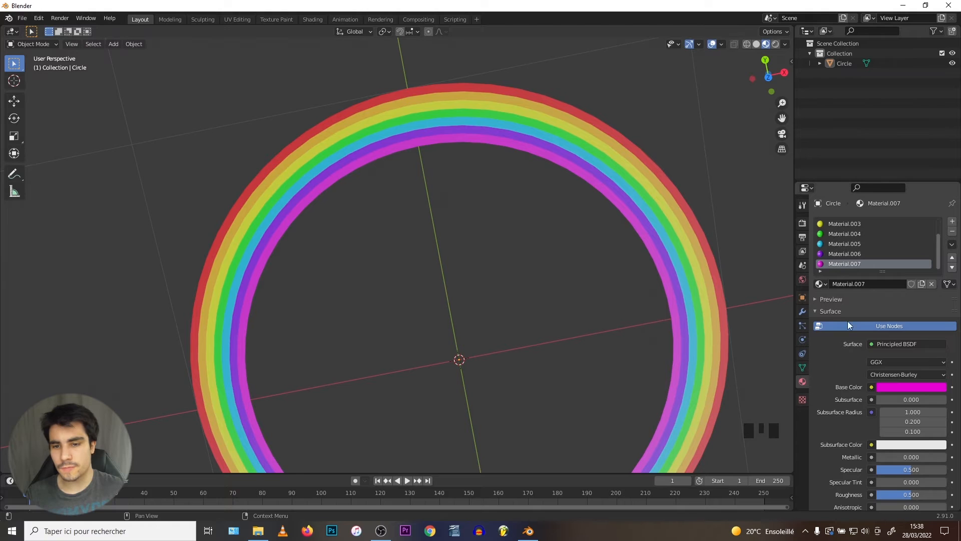
Expand the magenta material's preview and look through its surface settings
left_click(842, 299)
scroll(878, 389, "down", 11)
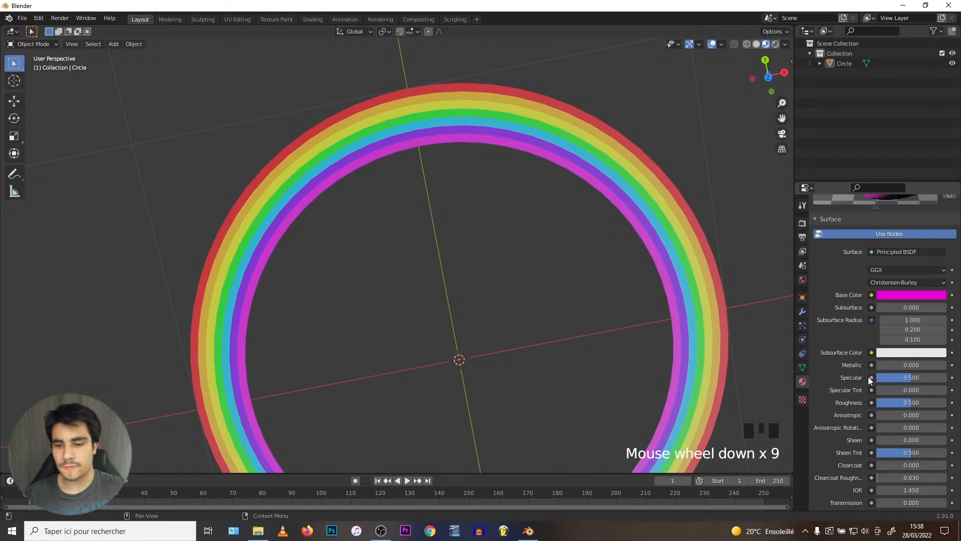
left_click_drag(877, 463, 950, 463)
scroll(881, 365, "up", 8)
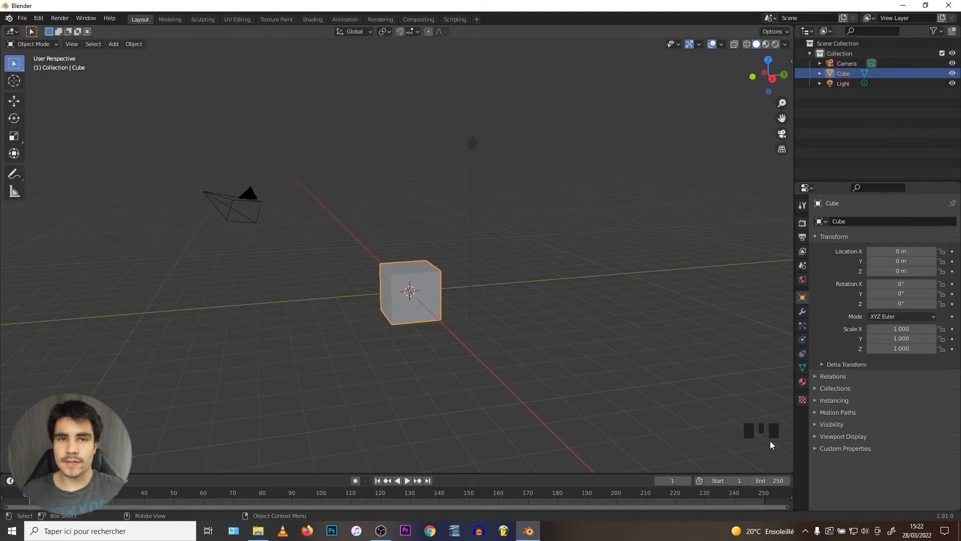
Delete the default camera, cube and light from the scene
key("a")
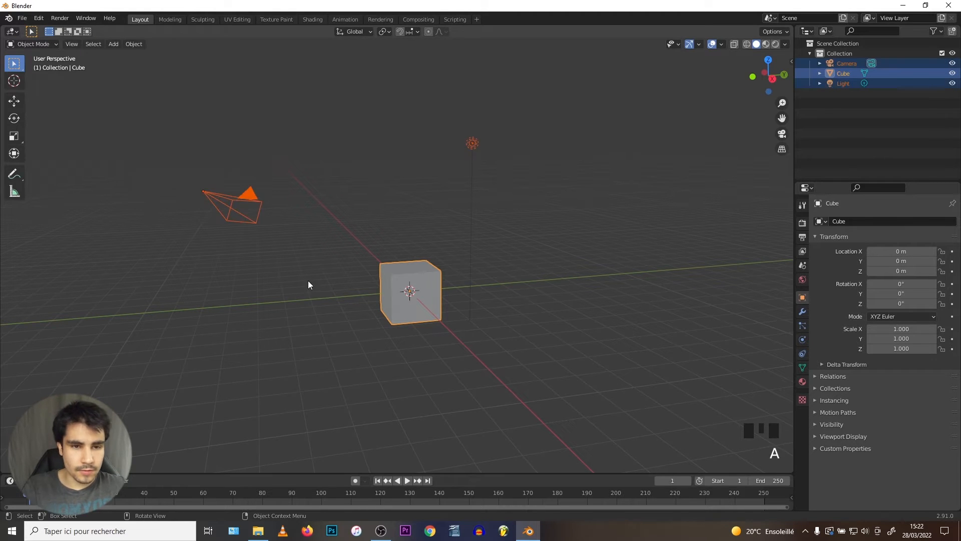
middle_click_drag(307, 283, 343, 257)
key("Delete")
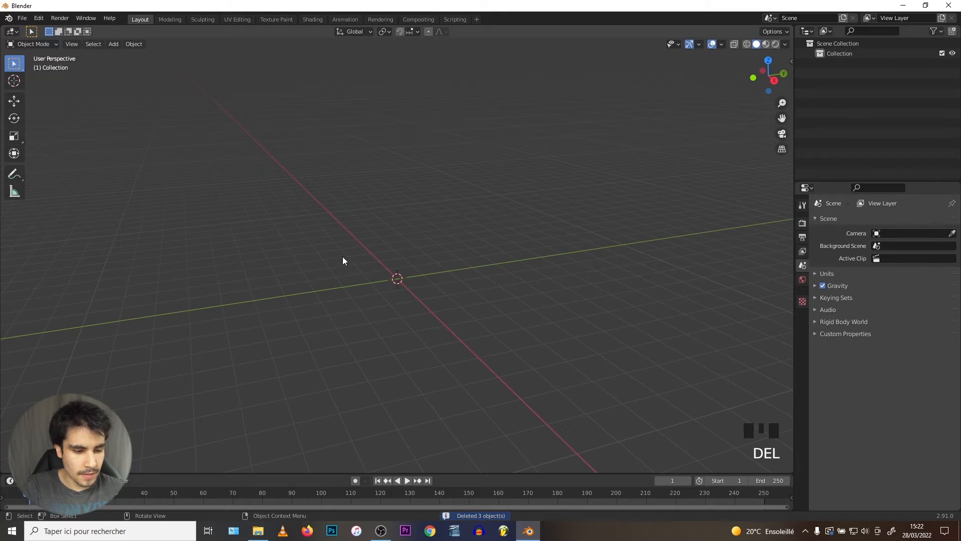
Add a mesh circle with 64 vertices at the world origin
key("shift+a")
mouse_move(343, 258)
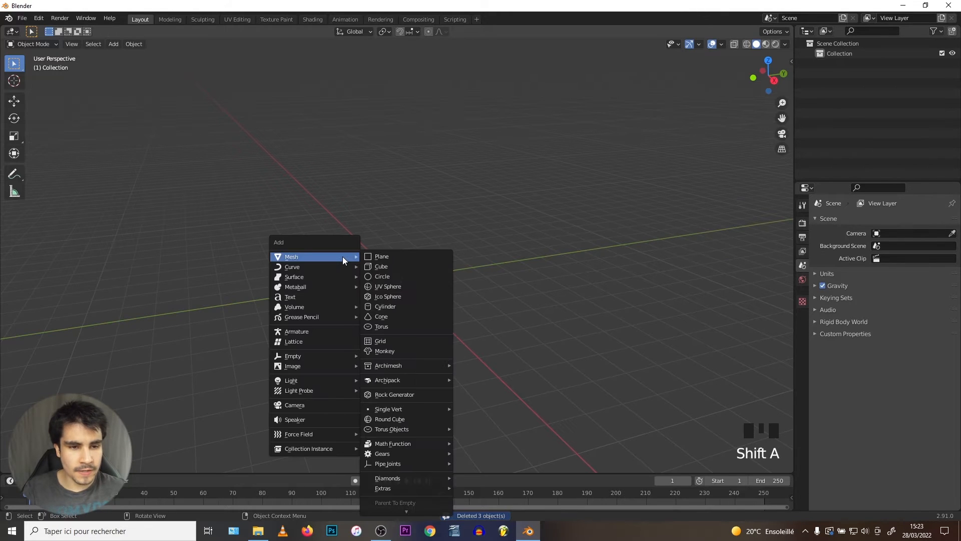
left_click(383, 277)
scroll(386, 308, "up", 10)
middle_click_drag(385, 309, 410, 334)
scroll(352, 330, "up", 1)
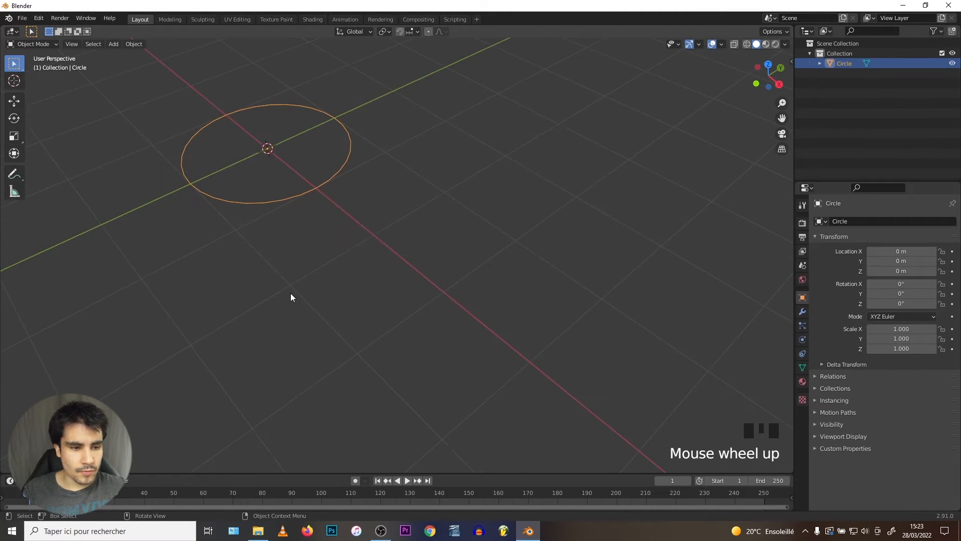
left_click(56, 464)
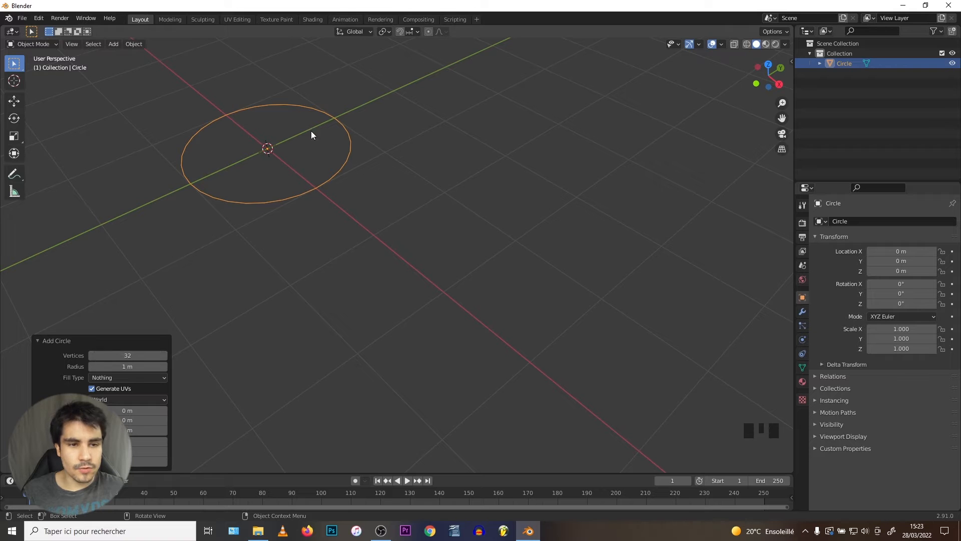
left_click(133, 356)
type("64")
key("Return")
Extrude the circle's edge in Edit Mode and scale it inward to about 0.87 to form a flat ring, ending in Object Mode
scroll(167, 154, "up", 5)
middle_click_drag(167, 155, 307, 250, "shift")
scroll(306, 247, "down", 7)
middle_click_drag(219, 221, 275, 243)
middle_click_drag(274, 243, 366, 248, "shift")
scroll(365, 248, "up", 4)
middle_click_drag(441, 262, 357, 248)
middle_click_drag(356, 248, 329, 218, "shift")
scroll(329, 218, "up", 5)
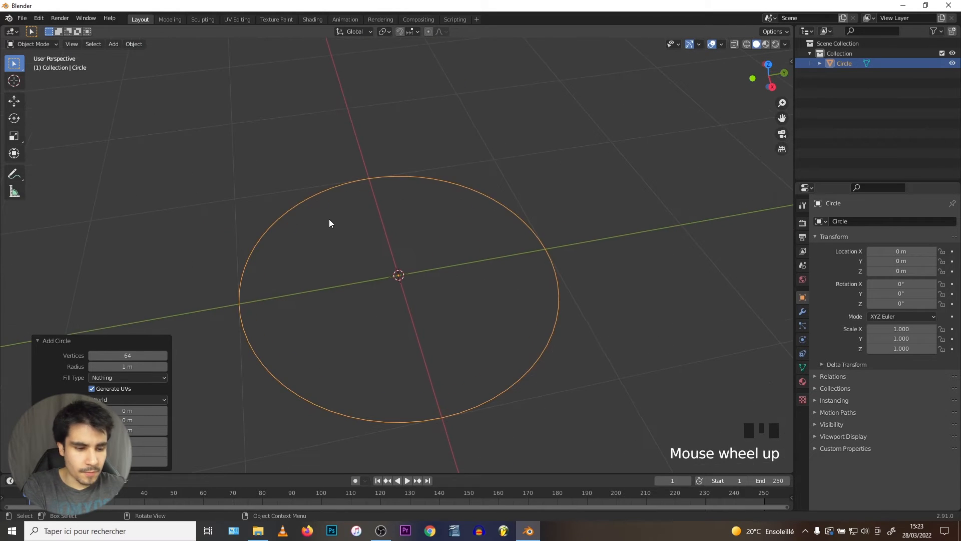
key("Tab")
key("KP_7")
scroll(183, 175, "down", 1)
middle_click_drag(182, 176, 320, 217, "shift")
scroll(320, 217, "down", 2)
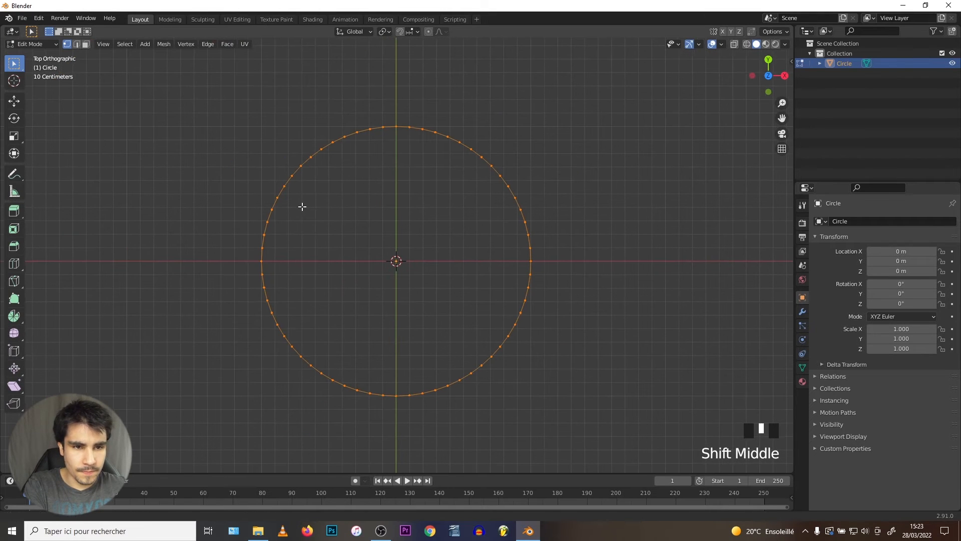
key("e")
right_click(221, 197)
key("s")
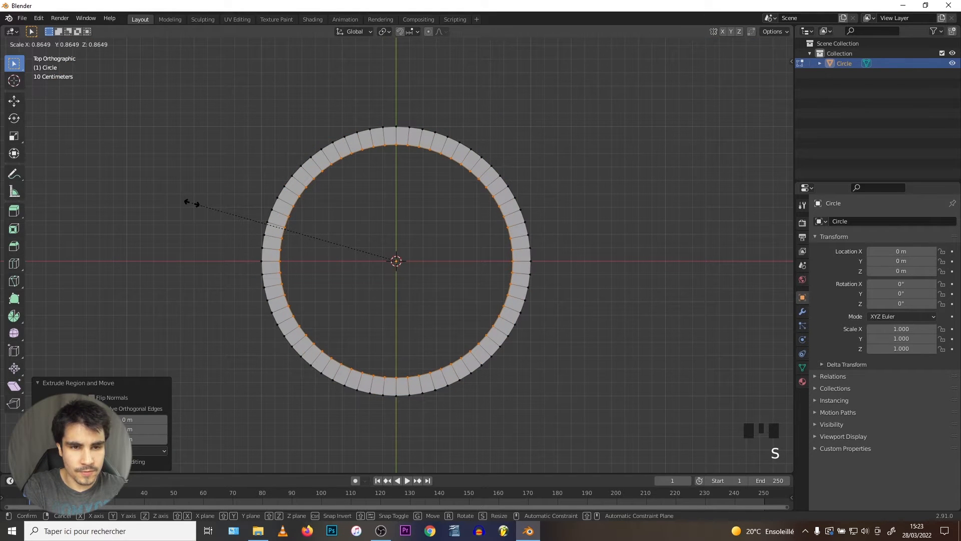
left_click(194, 205)
key("Tab")
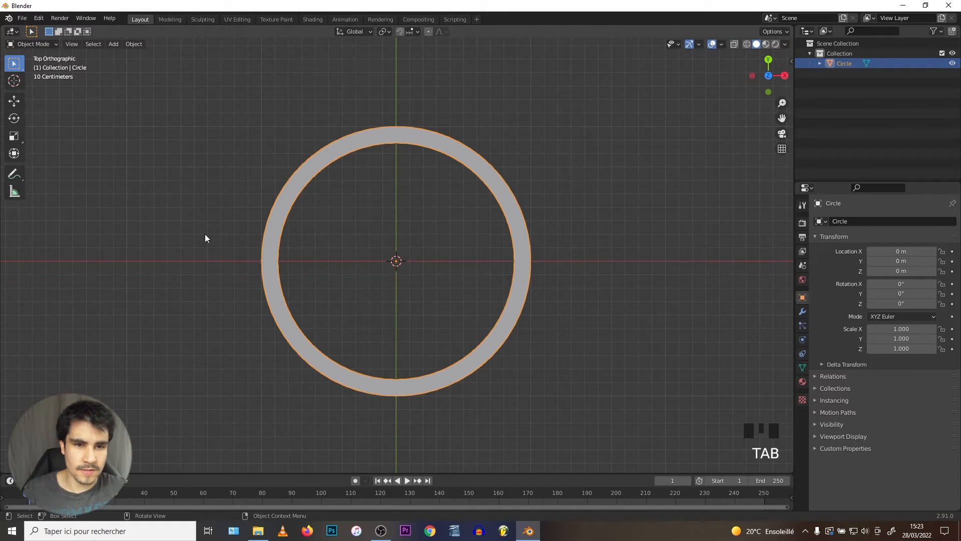
scroll(360, 259, "up", 2)
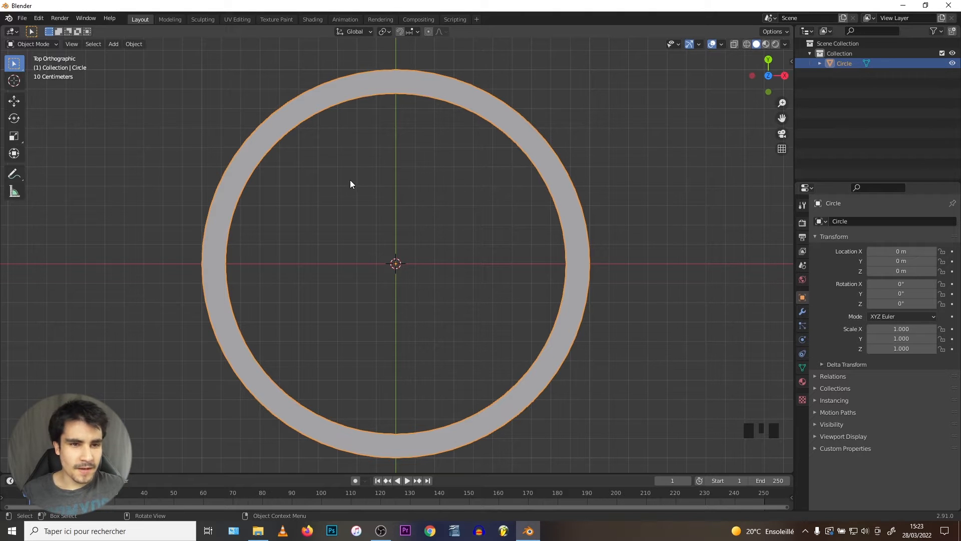
Split the 3D viewport into two areas and turn the second one into a Shader Editor without its sidebar
middle_click_drag(352, 178, 385, 148)
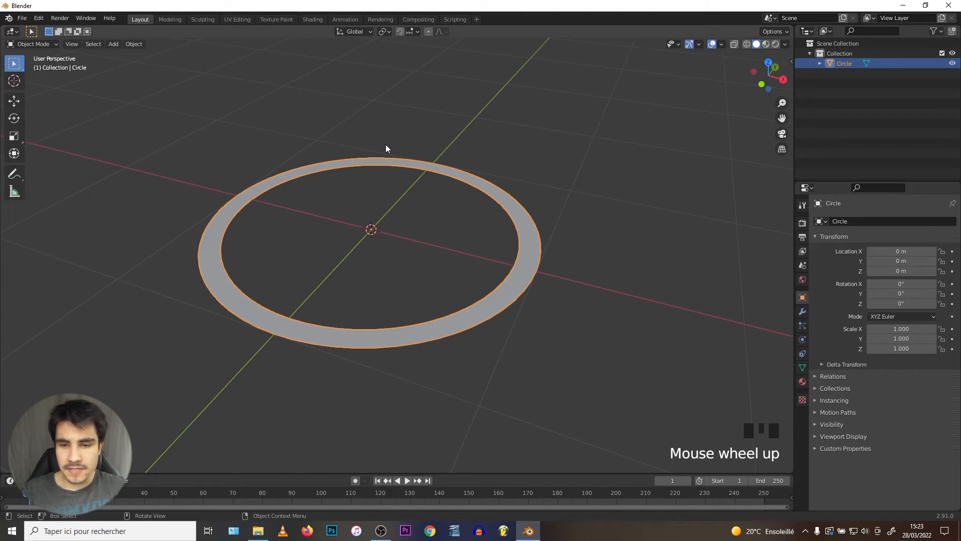
left_click_drag(791, 469, 384, 450)
left_click(396, 31)
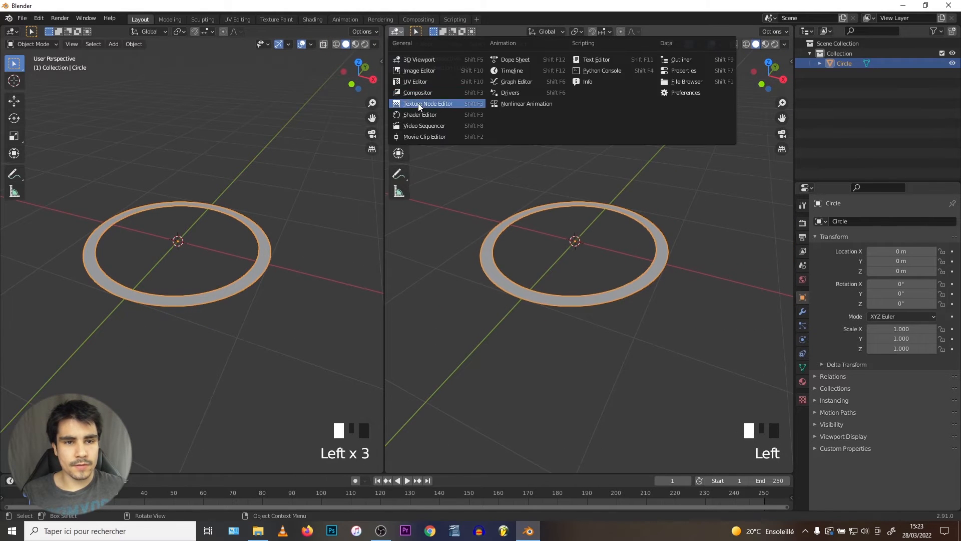
left_click(420, 115)
key("n")
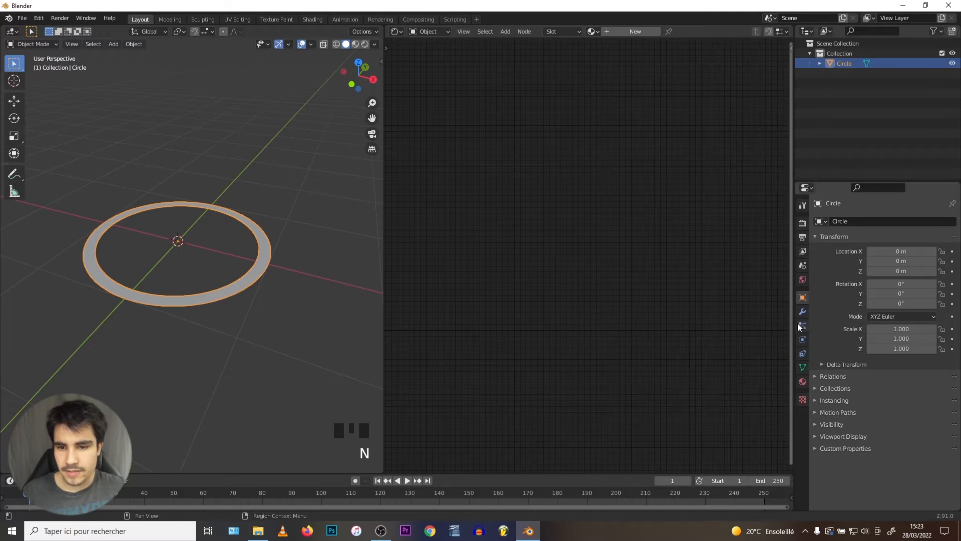
Create a new material on the ring and bring its shader nodes into view
left_click(802, 381)
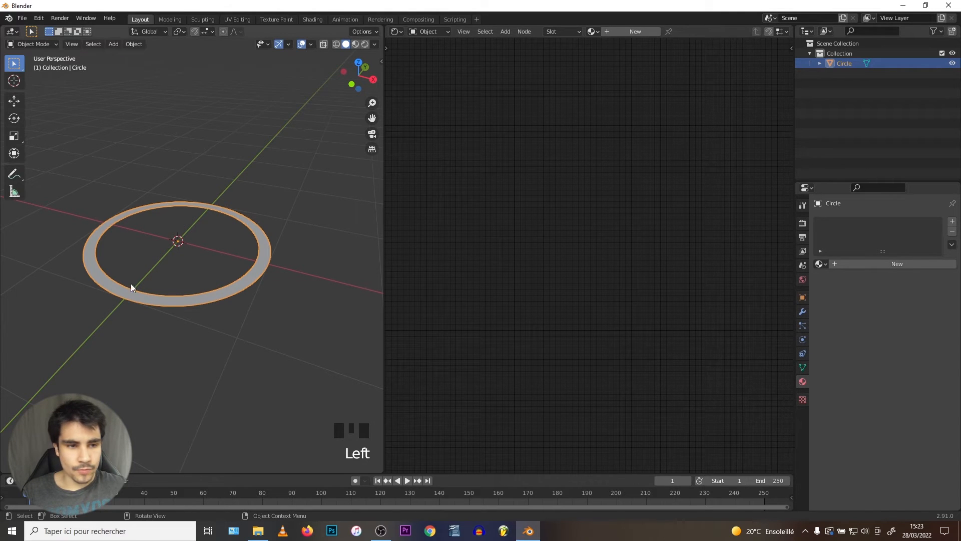
left_click(892, 264)
left_click(509, 238)
middle_click_drag(496, 205, 532, 160)
scroll(544, 158, "up", 1)
scroll(533, 154, "down", 1)
scroll(545, 178, "up", 1)
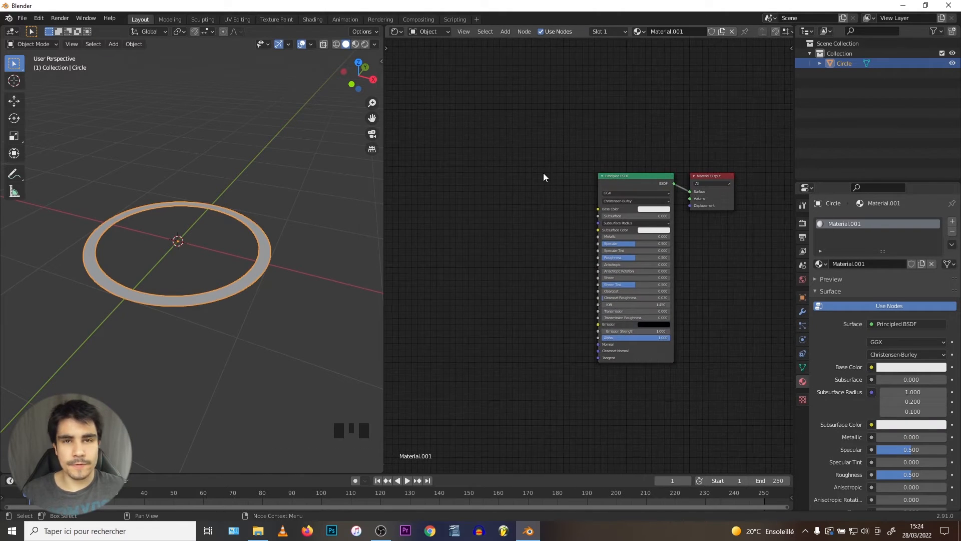
Bring RAINBOW_TEXTURE from the image folder in File Explorer into the node tree and connect its Color to the Base Color
left_click(258, 531)
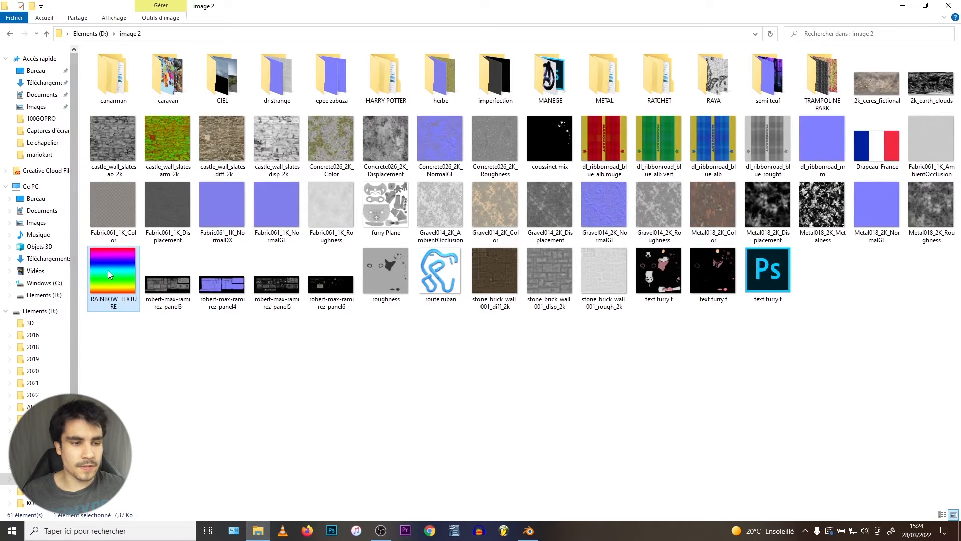
left_click_drag(116, 280, 507, 196)
left_click_drag(570, 194, 599, 205)
scroll(509, 165, "up", 2)
middle_click_drag(509, 165, 624, 280)
scroll(624, 280, "up", 1)
scroll(578, 168, "down", 3)
Display the ring with Material Preview shading and view it from above
middle_click(142, 247)
key("z")
left_click(151, 273)
scroll(150, 275, "up", 3)
middle_click_drag(158, 274, 128, 336)
scroll(160, 278, "down", 3)
middle_click_drag(161, 279, 186, 275, "shift")
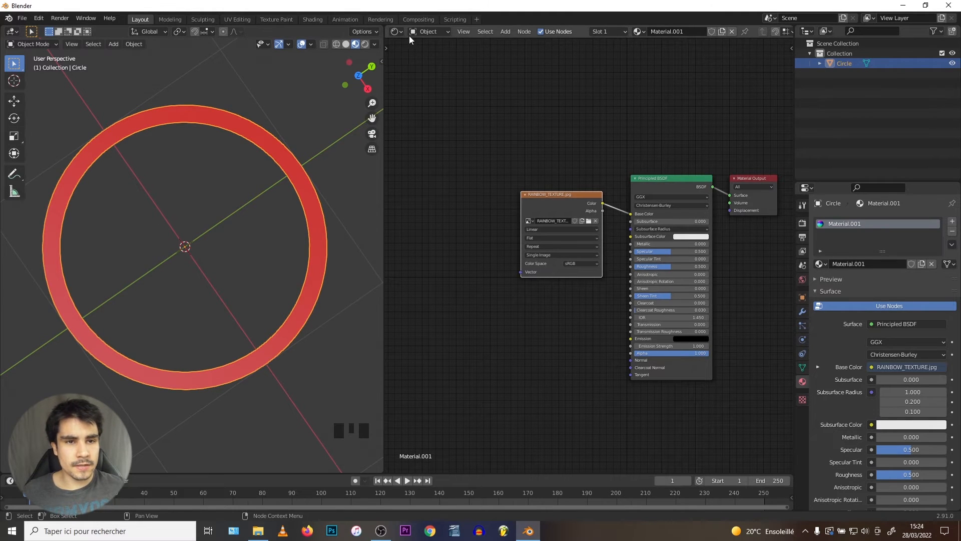
Change the Shader Editor area to a UV Editor and put the ring in Edit Mode
left_click(396, 31)
left_click(412, 84)
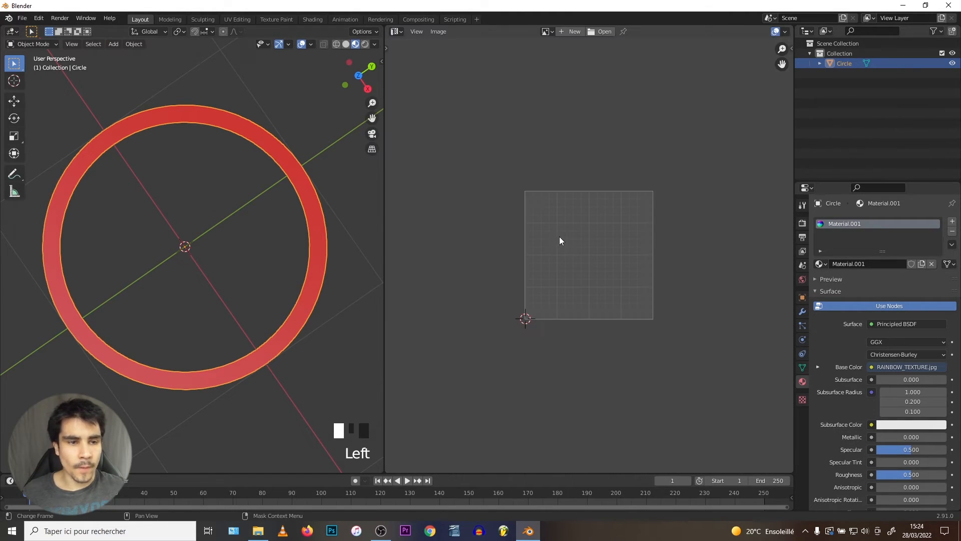
key("Tab")
Try unwrapping the whole ring without seams, working from the top view
key("l")
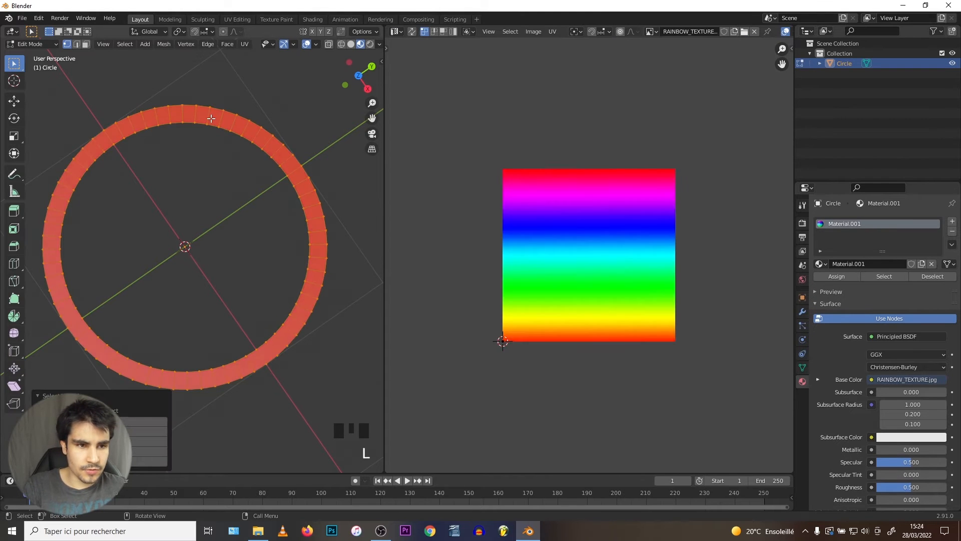
scroll(527, 224, "up", 5)
scroll(517, 261, "down", 5)
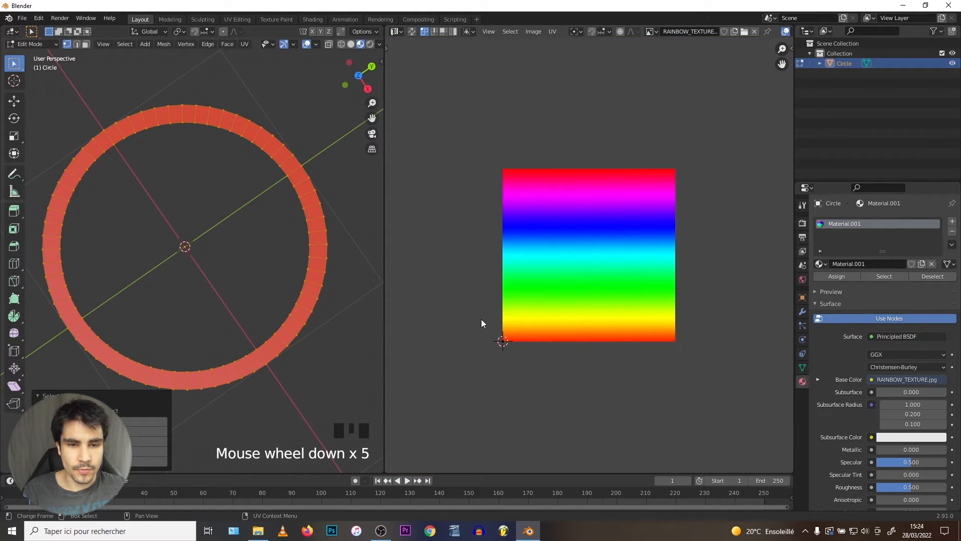
key("KP_7")
key("u")
left_click(199, 182)
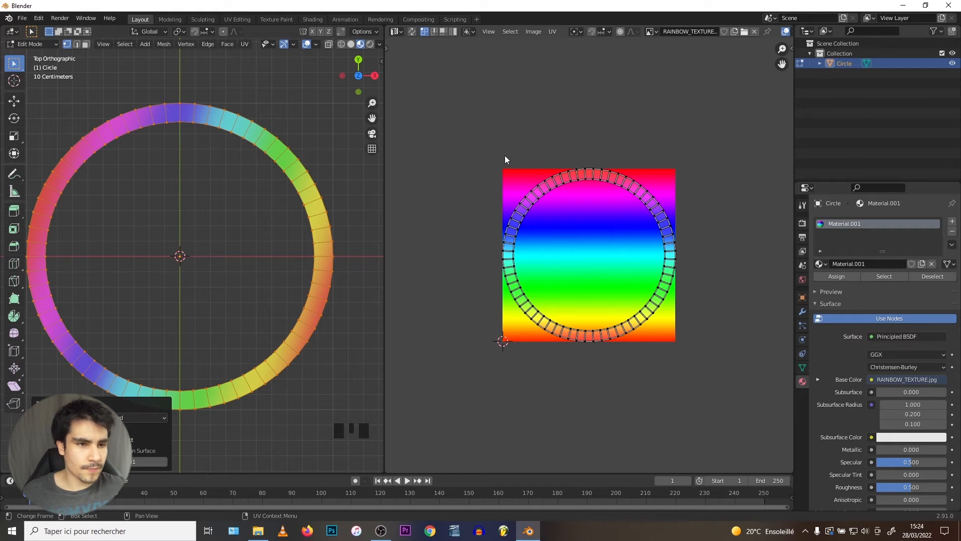
Mark seams on the two opposite cross edges of the ring that lie on the Y axis
left_click(76, 44)
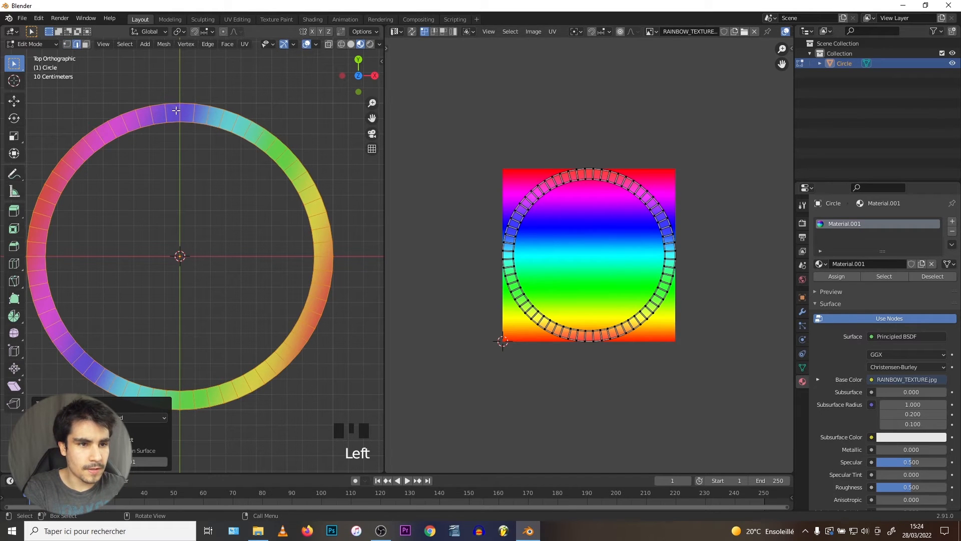
left_click(188, 411)
left_click(187, 410, "shift")
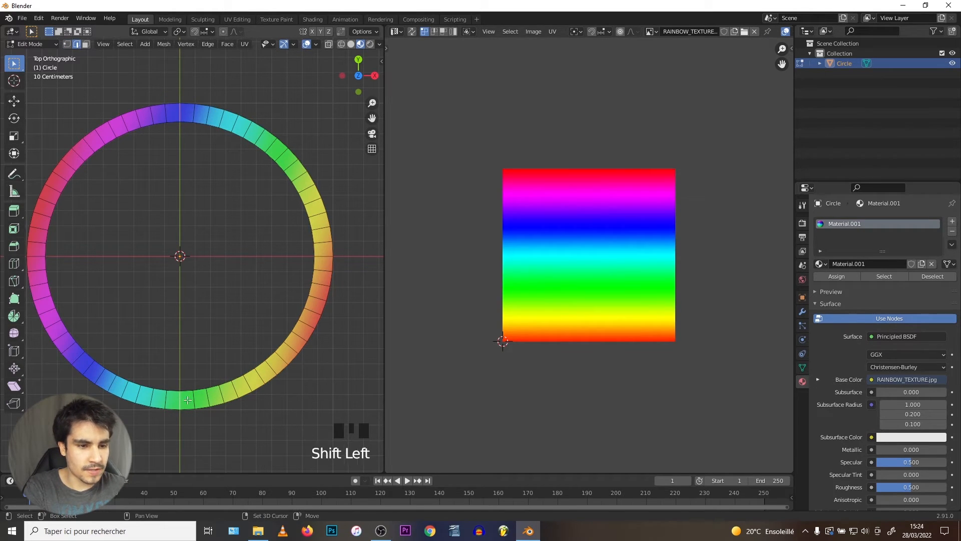
right_click(166, 195)
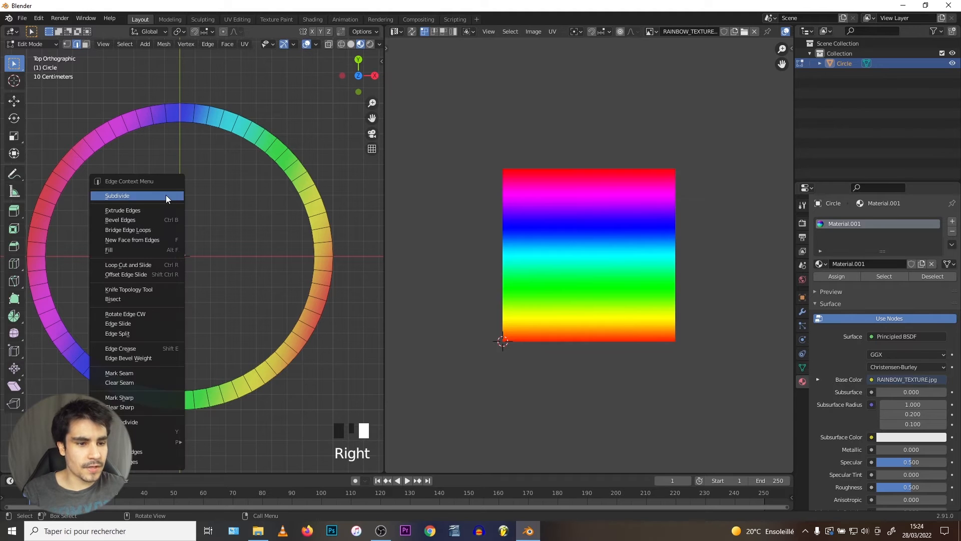
left_click(123, 373)
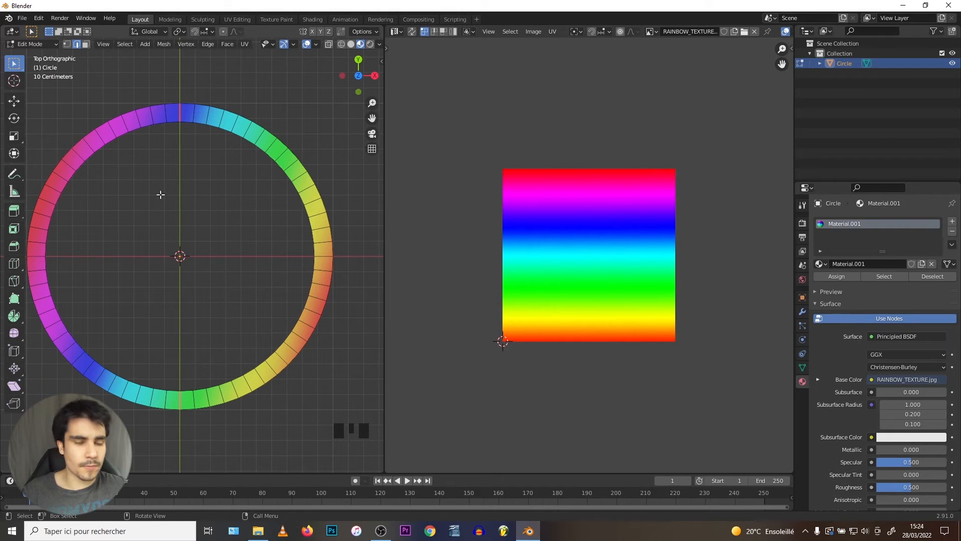
Unwrap the whole ring along its seams and select all of the resulting UVs
key("l")
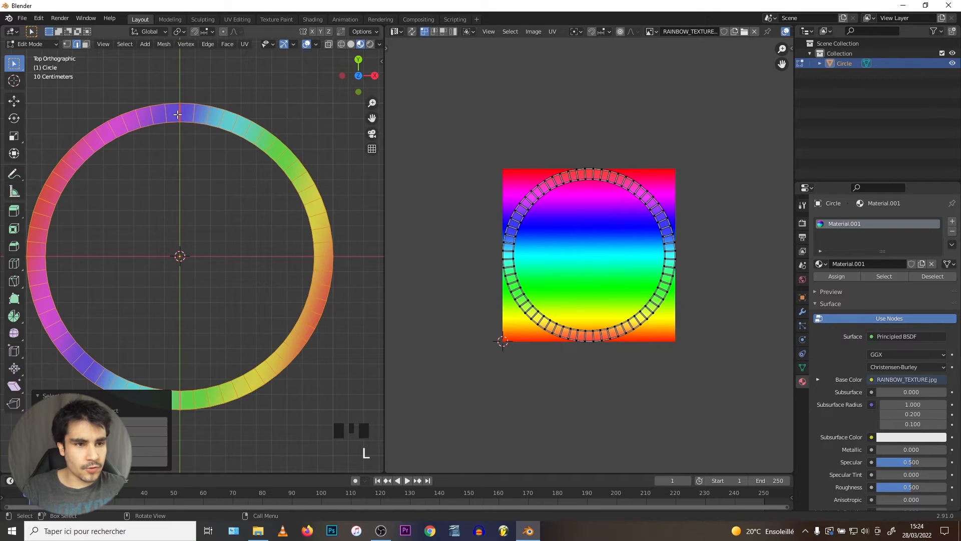
key("u")
left_click(177, 114)
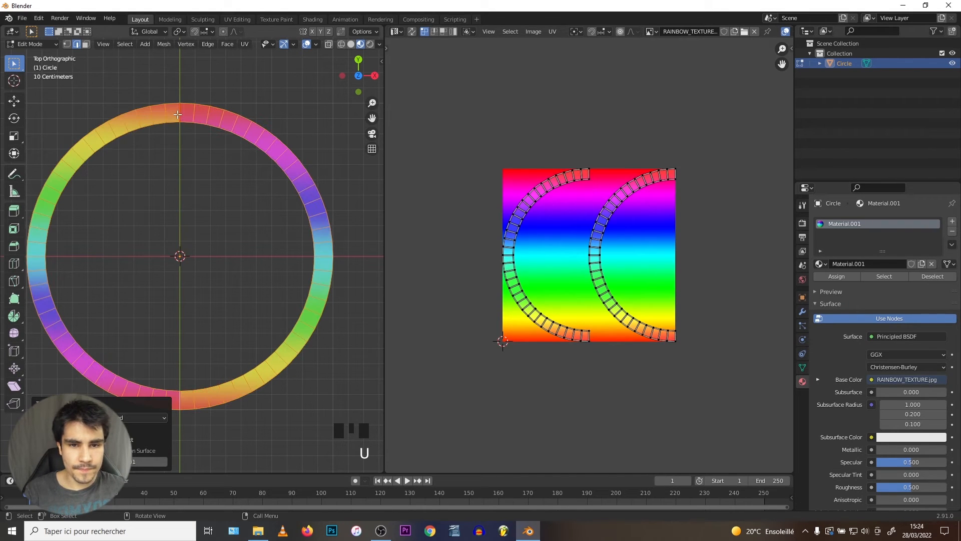
key("a")
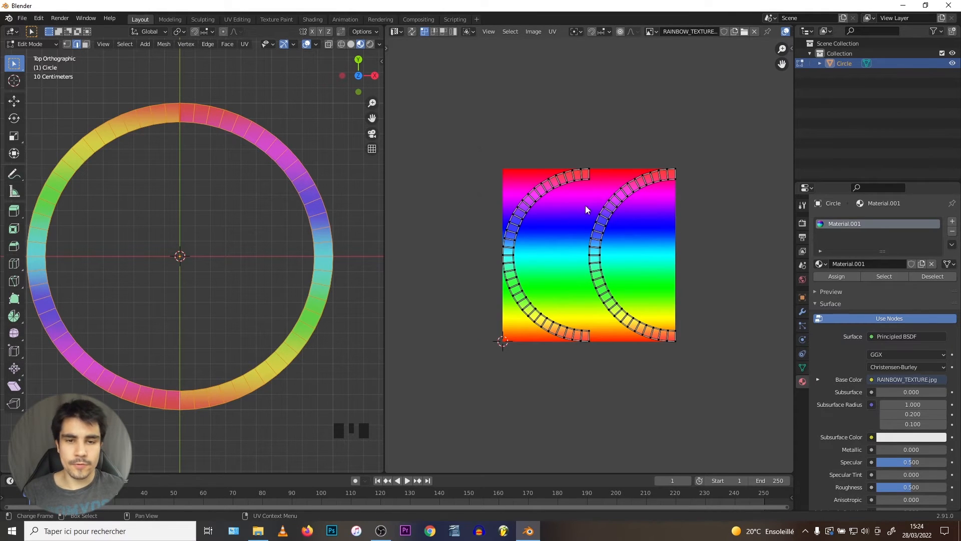
Flatten the inner and outer edge loops of the first half-ring UV island by scaling each to 0 along X
scroll(586, 206, "up", 2)
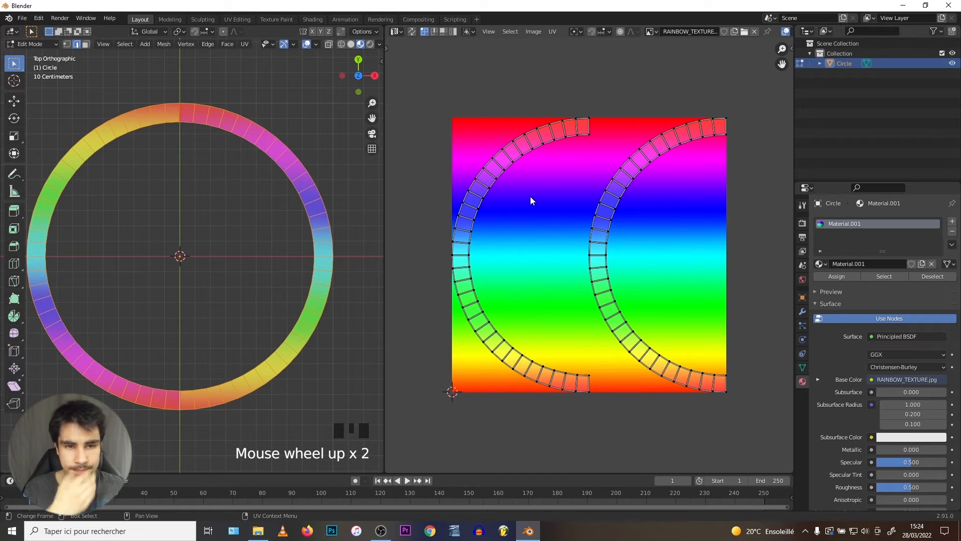
left_click(476, 213, "alt")
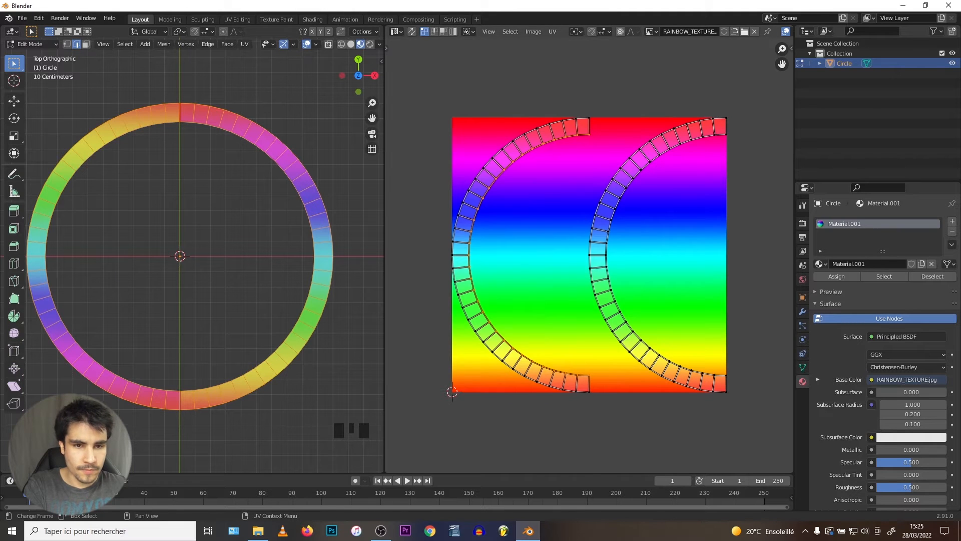
type("sx")
type("0")
key("Return")
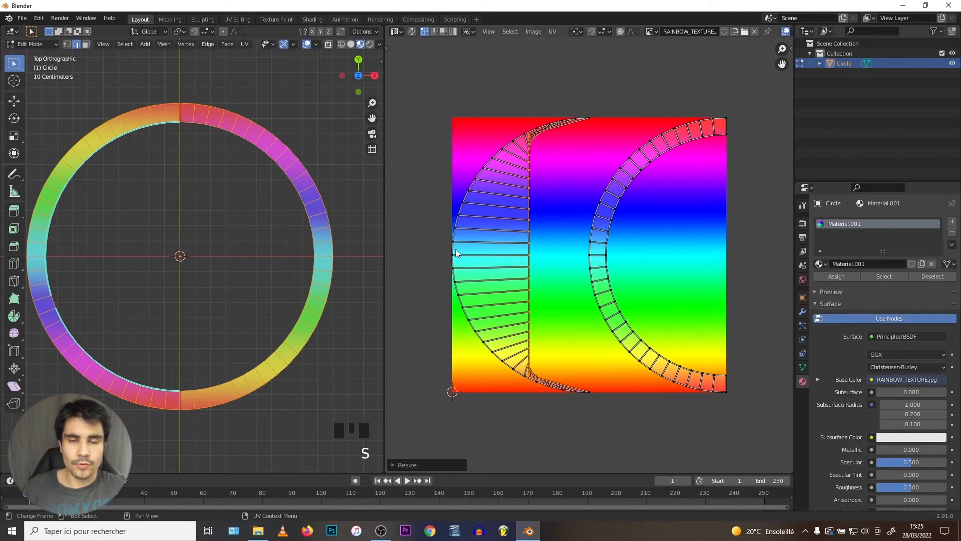
left_click(461, 205, "alt")
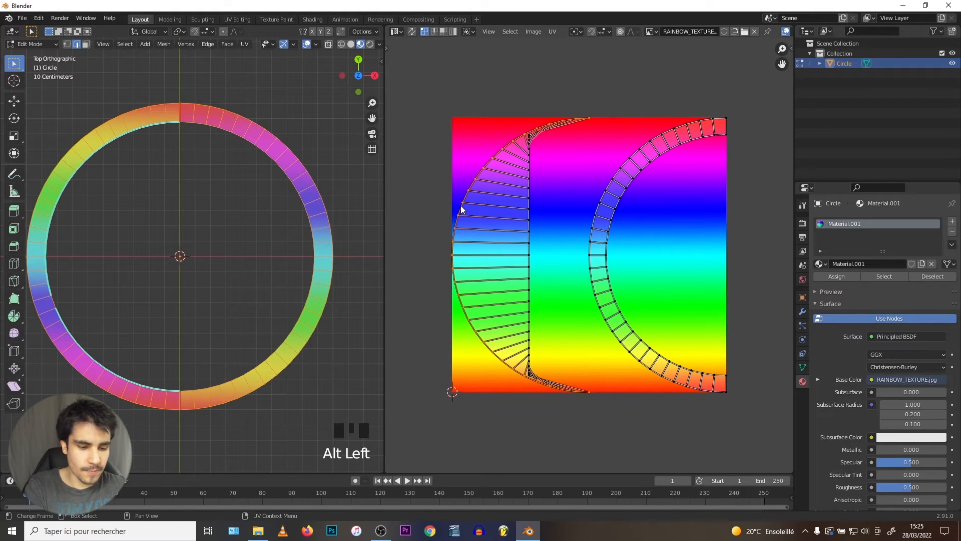
type("sx0")
key("Return")
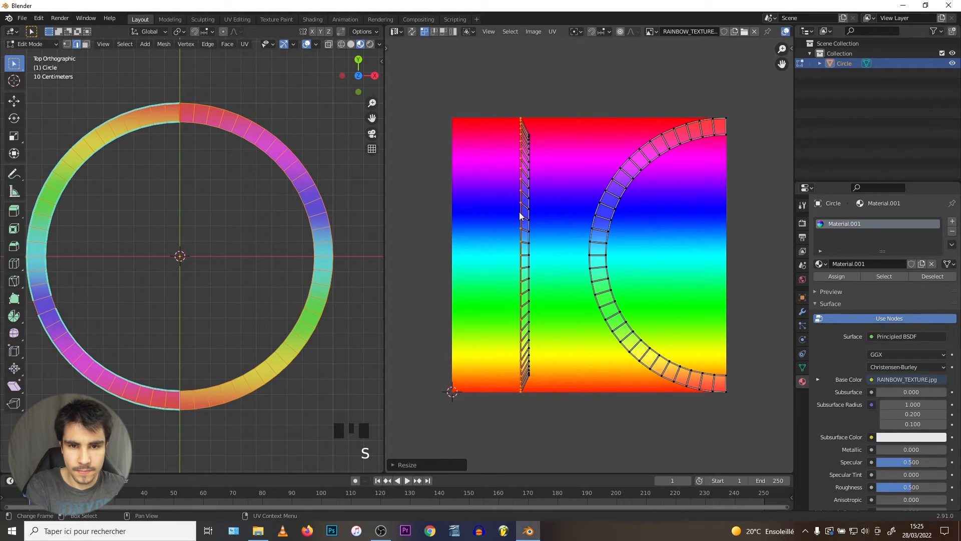
Flatten both the outer and inner edge loops of the second half-ring UV island by scaling each to 0 along X
left_click(595, 245, "alt")
type("sx0")
key("Return")
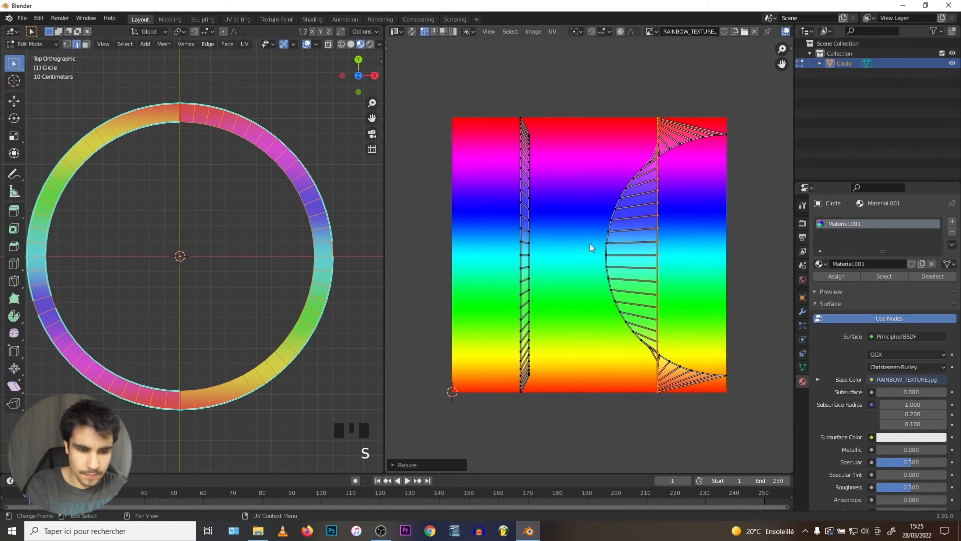
left_click(605, 234, "alt")
type("s")
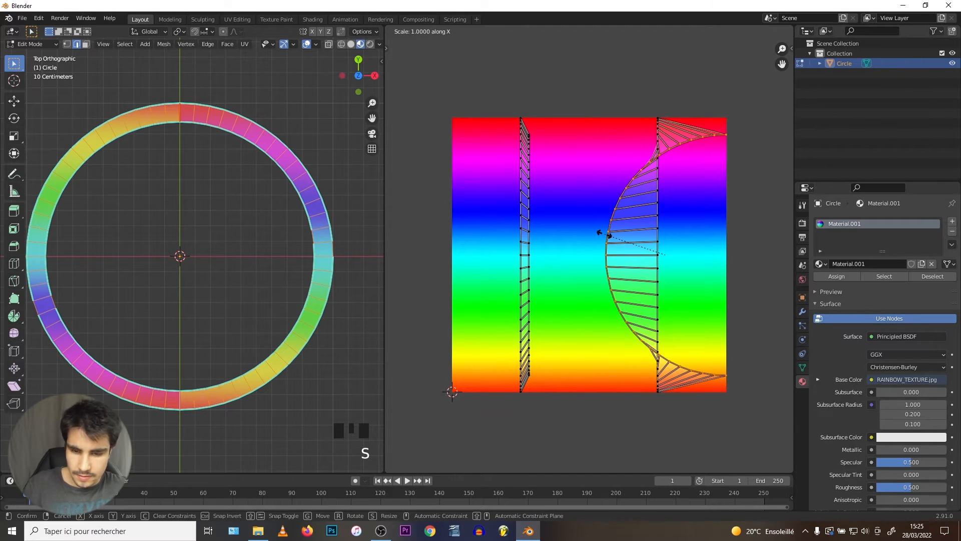
type("x0")
key("Return")
Select the entire second UV island and move it along X until it overlaps the first straightened island exactly
key("l")
key("g")
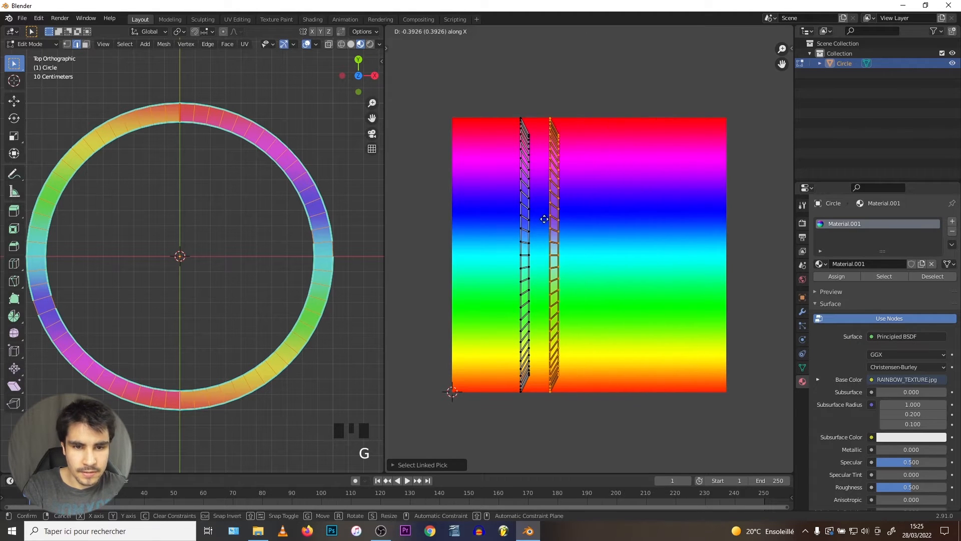
left_click(517, 223)
middle_click_drag(517, 223, 535, 240, "shift")
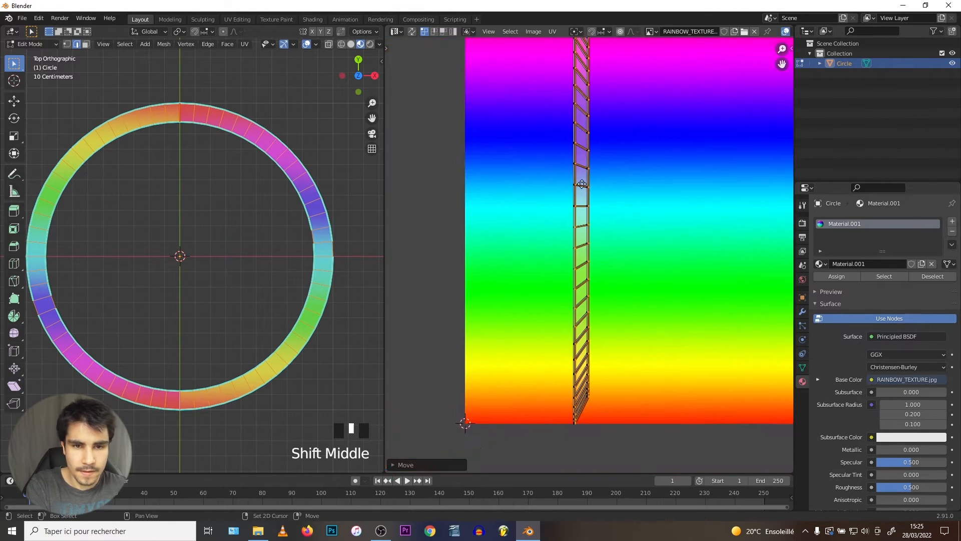
scroll(543, 173, "up", 3)
scroll(559, 197, "up", 1)
scroll(559, 197, "up", 2)
key("g")
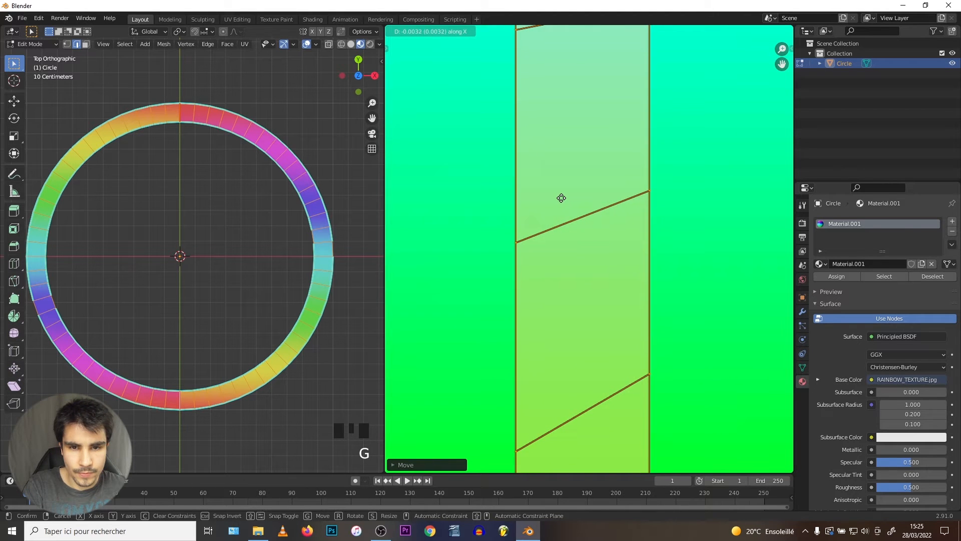
left_click(561, 197)
Scale up the shorter edge loop of the overlapping UV strips by about 1.13 so the cross edges run horizontally
scroll(561, 197, "down", 10)
scroll(556, 214, "down", 5)
scroll(555, 216, "up", 11)
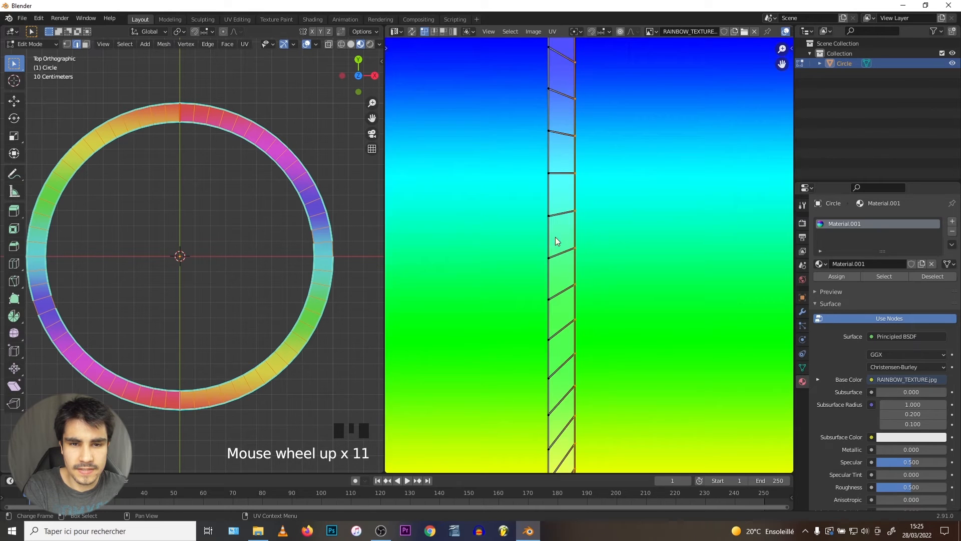
scroll(554, 240, "down", 3)
middle_click_drag(553, 266, 552, 263, "shift")
scroll(551, 204, "up", 4)
middle_click_drag(550, 203, 575, 205, "shift")
key("s")
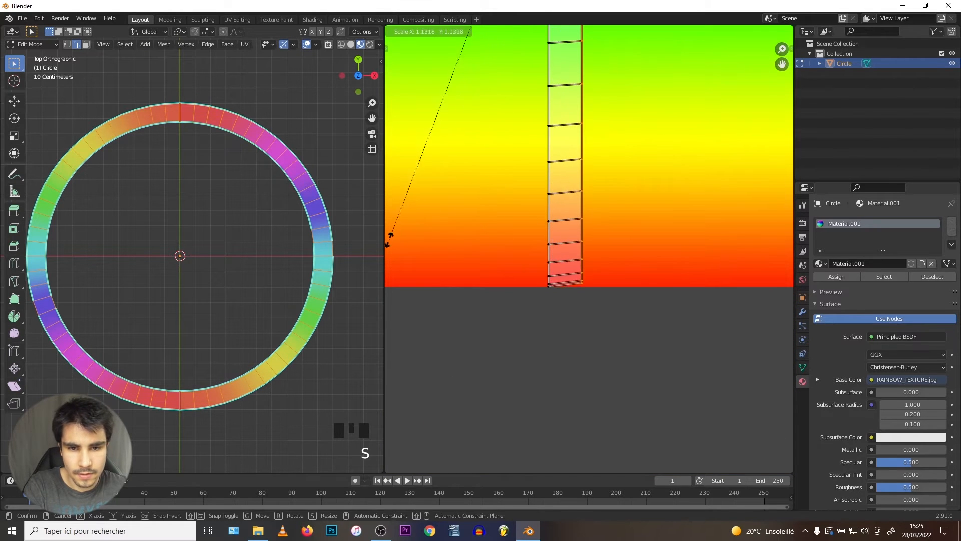
left_click(755, 205)
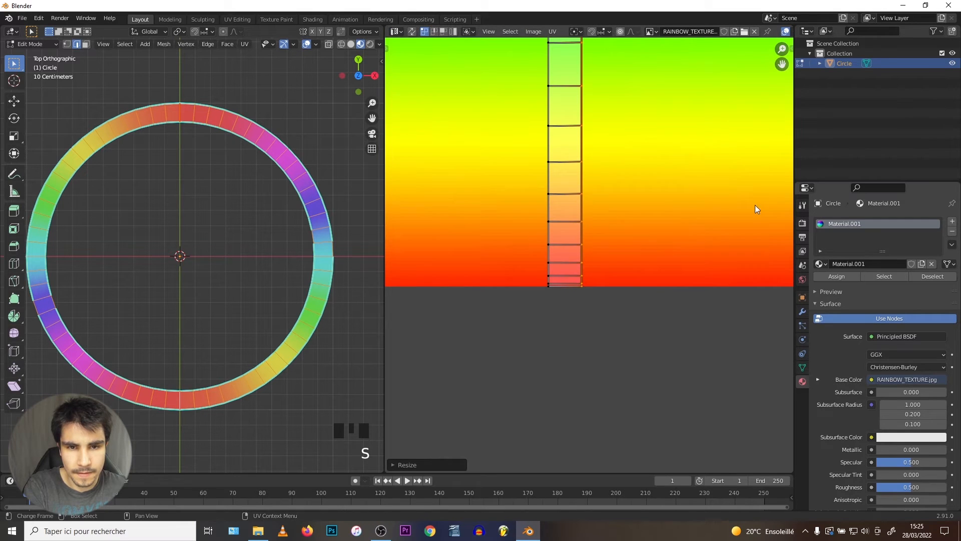
Select both overlapping UV strips completely and widen them over the rainbow texture by scaling along X
scroll(527, 173, "up", 2)
middle_click_drag(526, 173, 588, 256, "shift")
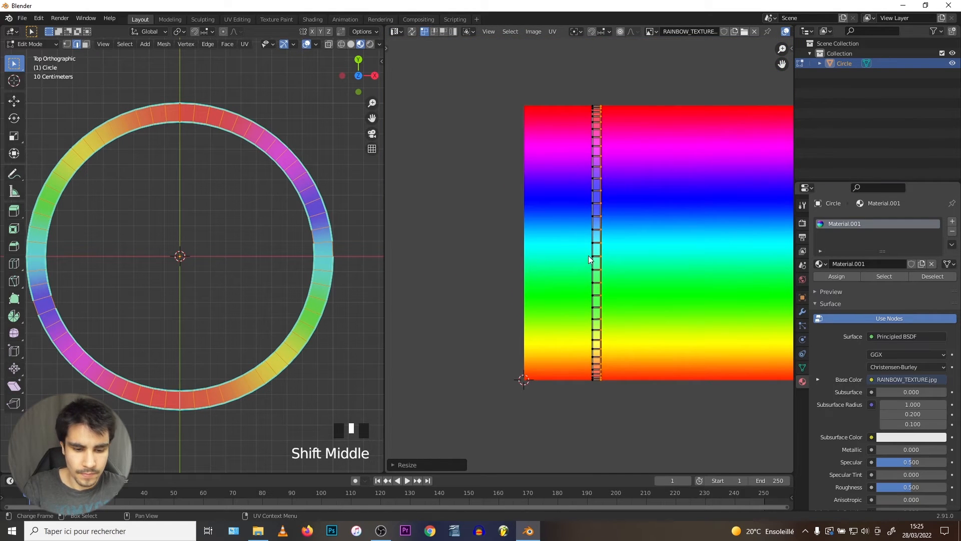
key("l")
key("l")
key("l")
key("l")
key("l")
key("l")
key("l")
key("l")
key("l")
key("l")
key("l")
key("s")
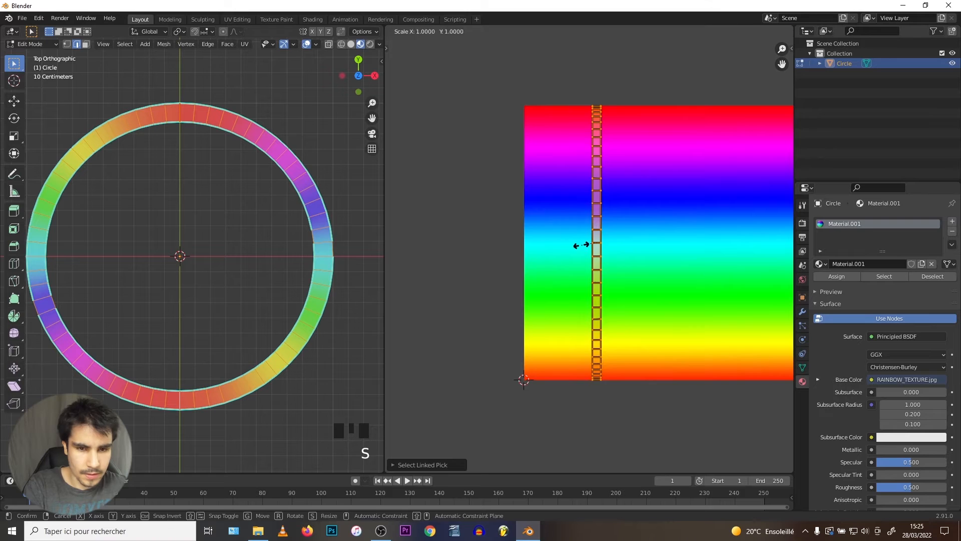
left_click(455, 248)
scroll(482, 260, "down", 1)
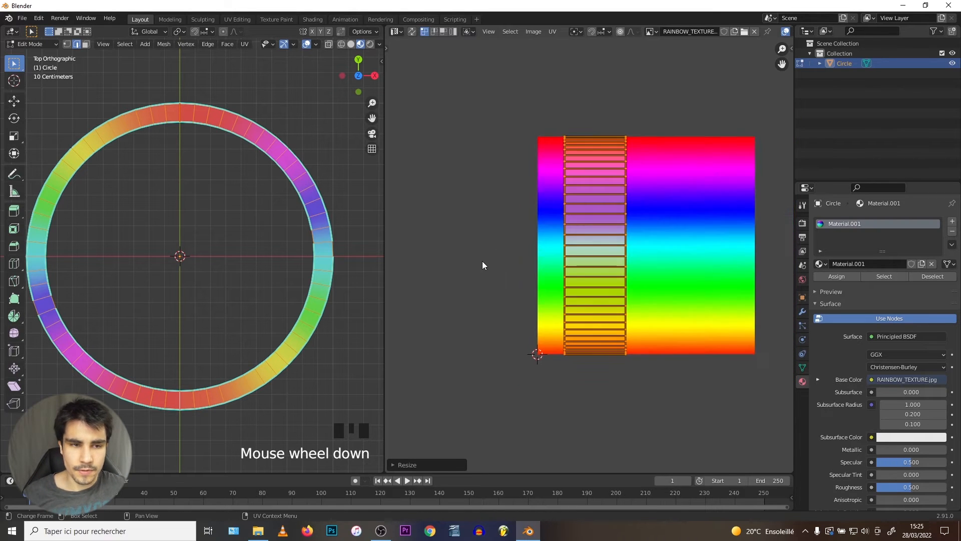
key("s")
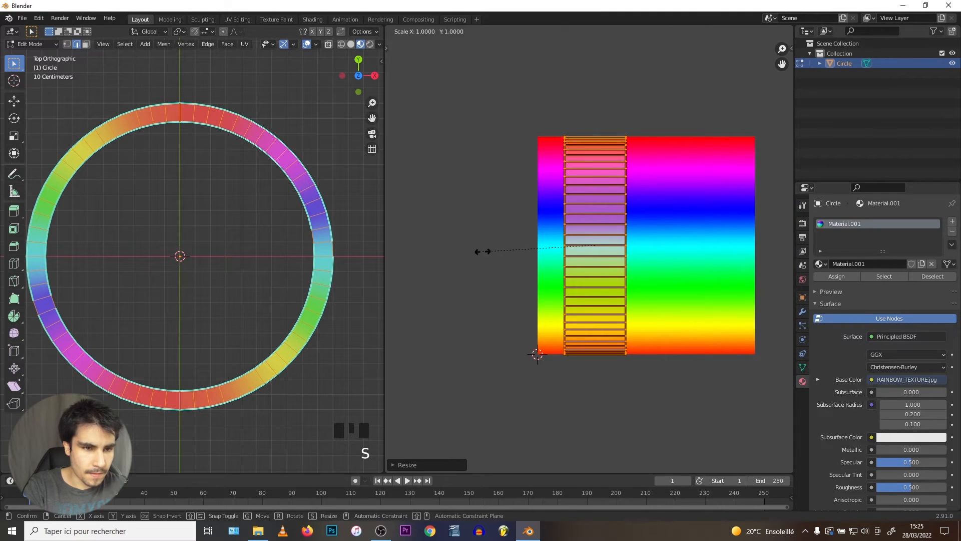
key("x")
left_click(479, 249)
Rotate the widened UV strips by 90 degrees and move them to span the rainbow texture's full width
type("r")
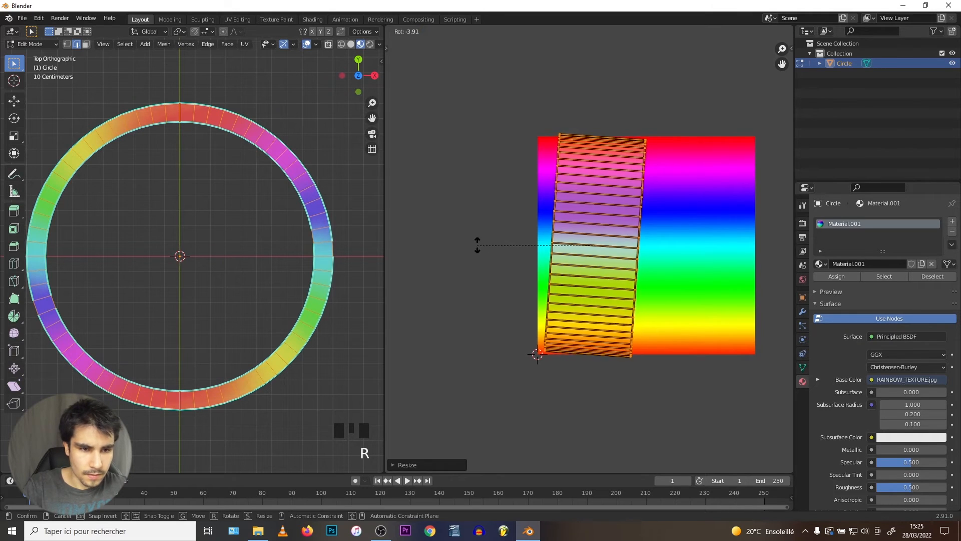
type("90")
key("Return")
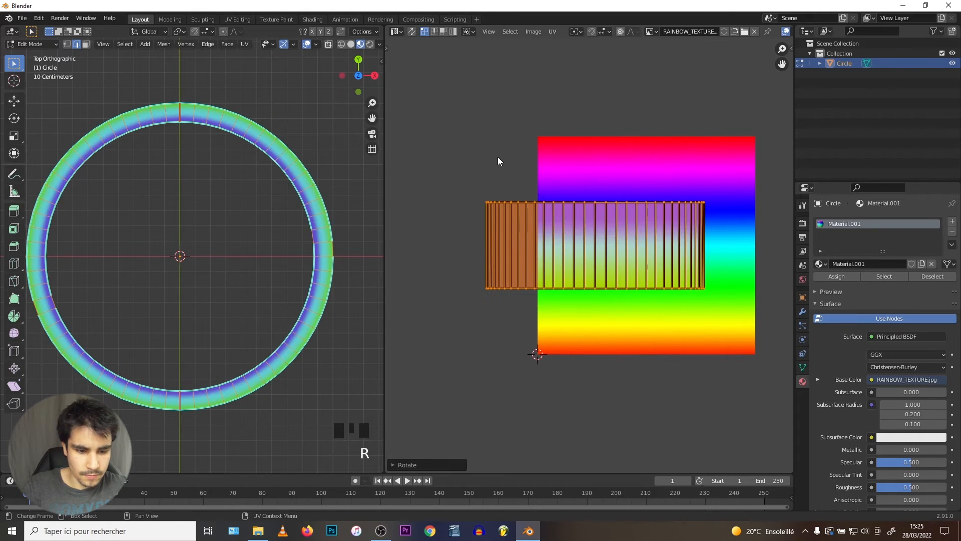
key("g")
left_click(512, 226)
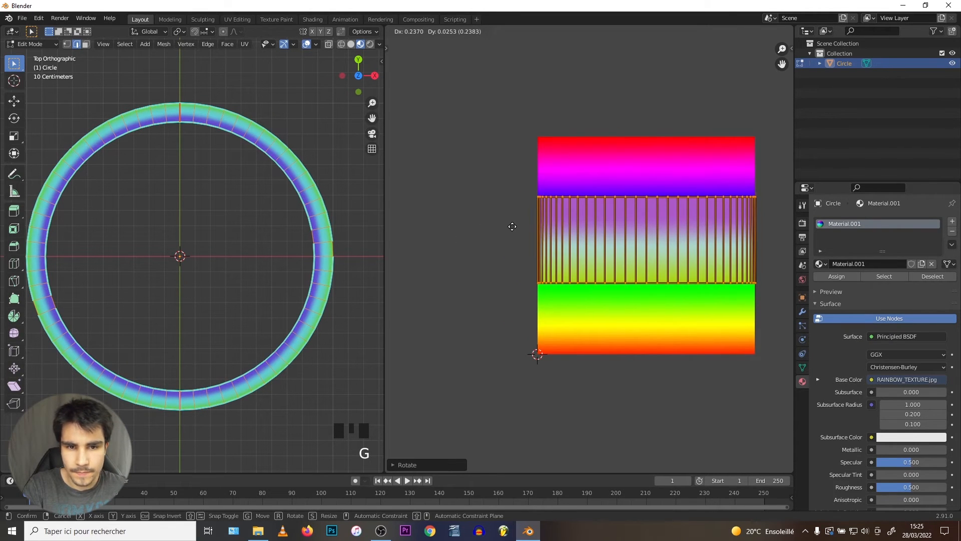
Stretch the UV strips along Y to the texture's height and shift them along Y to align with its edges
key("s")
key("y")
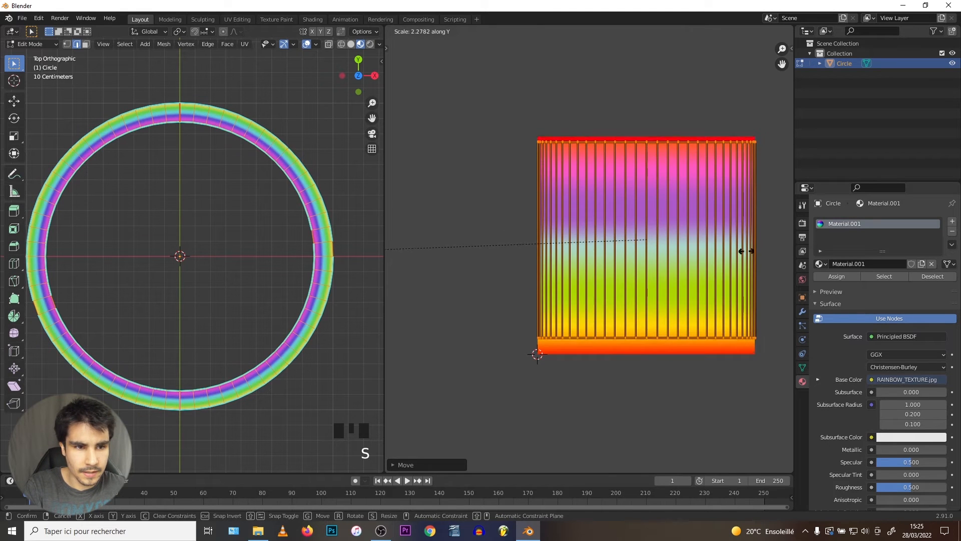
left_click(716, 253)
key("g")
key("x")
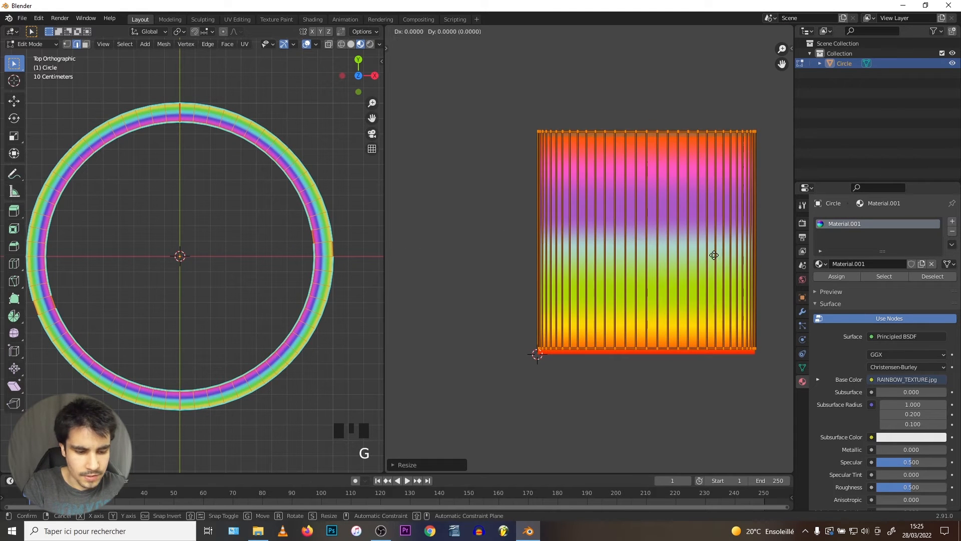
key("y")
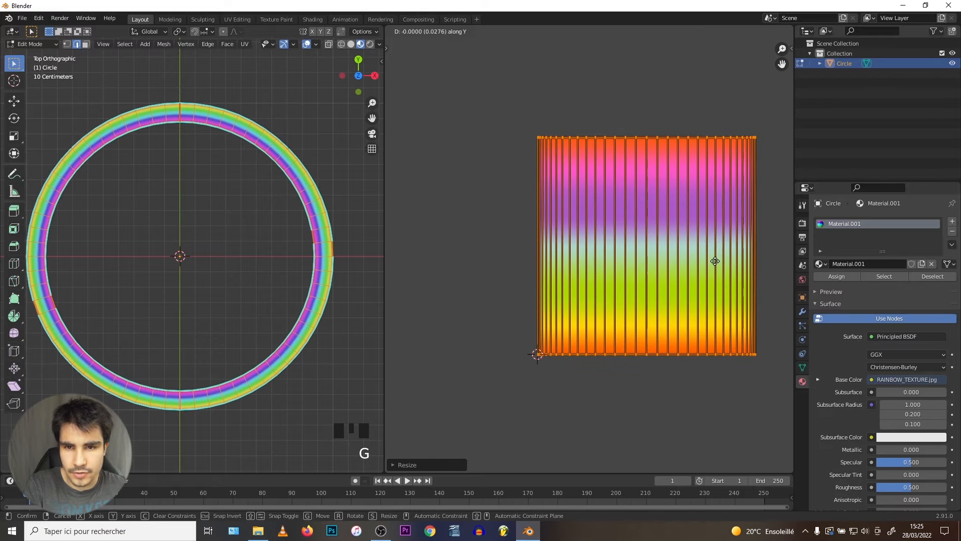
left_click(715, 260)
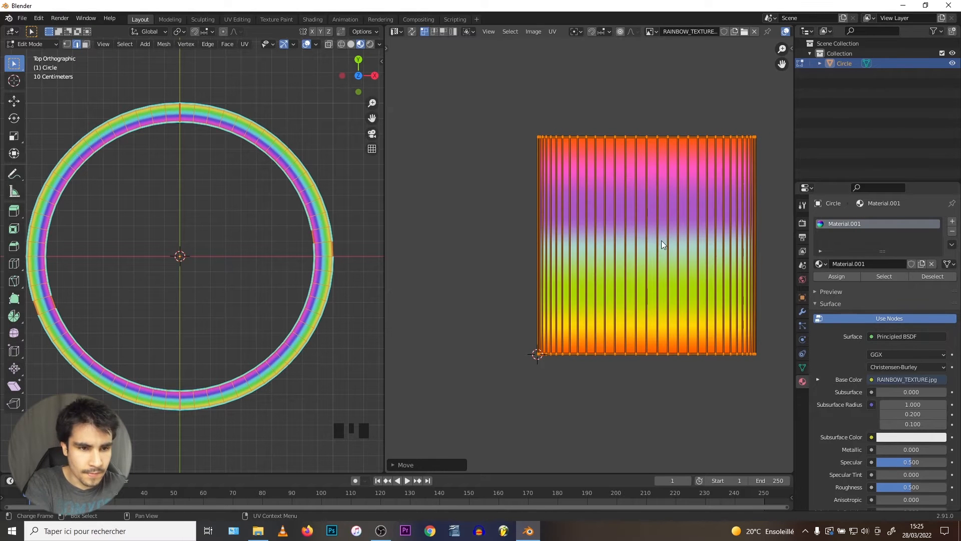
Leave Edit Mode and examine the rainbow bands on the ring from close up and at an angle
key("Tab")
scroll(216, 201, "down", 1)
scroll(209, 265, "up", 2)
middle_click_drag(210, 265, 158, 249, "shift")
scroll(202, 227, "up", 2)
middle_click_drag(202, 226, 137, 244, "shift")
scroll(241, 211, "up", 3)
middle_click_drag(241, 211, 187, 266)
scroll(152, 245, "down", 2)
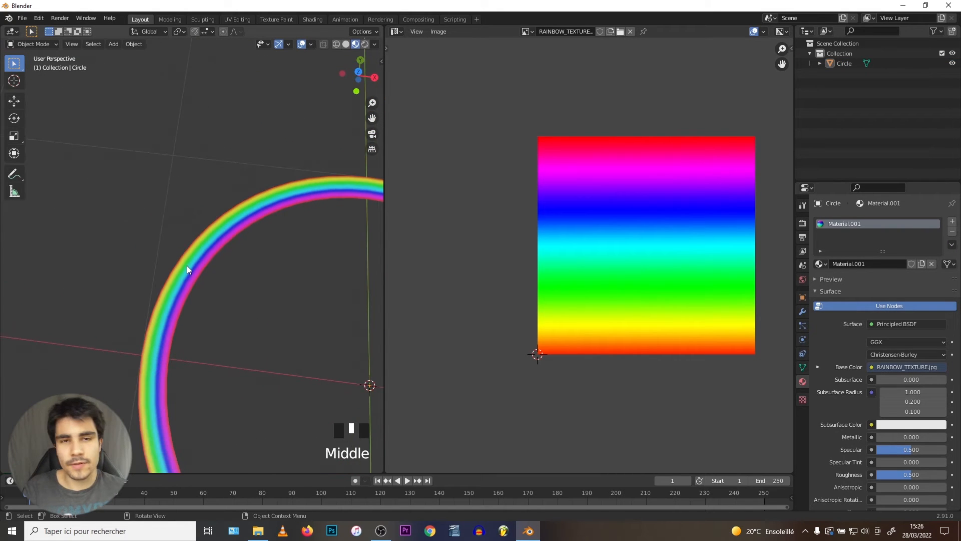
Scale the ring's UVs along Y past the texture's edges, and inspect the ring in Object Mode
key("Tab")
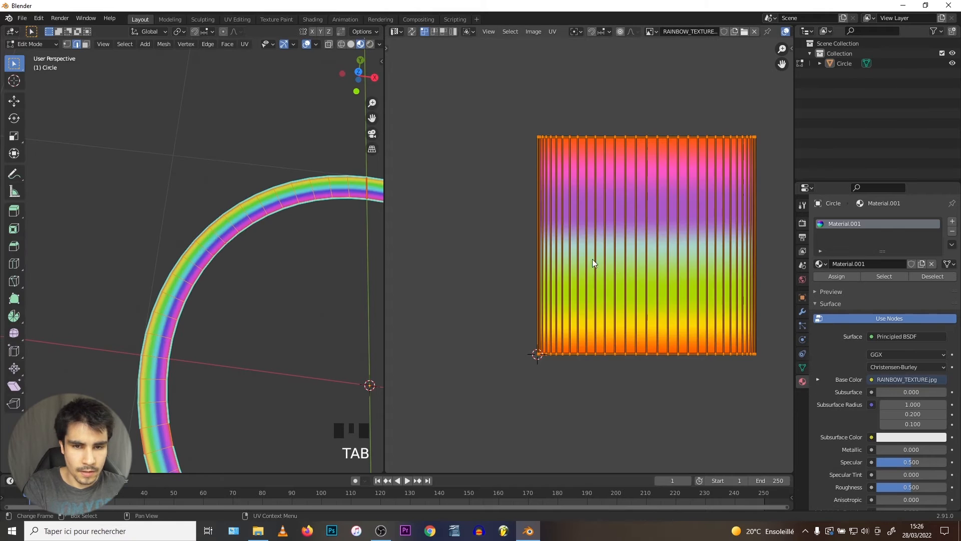
key("s")
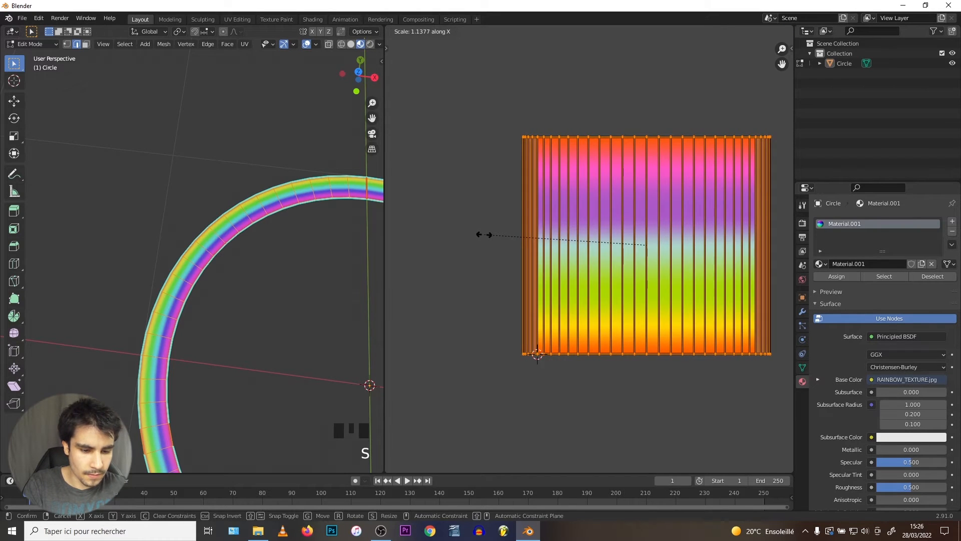
key("y")
left_click(290, 246)
key("Tab")
scroll(109, 239, "up", 2)
middle_click_drag(109, 239, 346, 173)
scroll(161, 257, "down", 2)
scroll(216, 251, "up", 1)
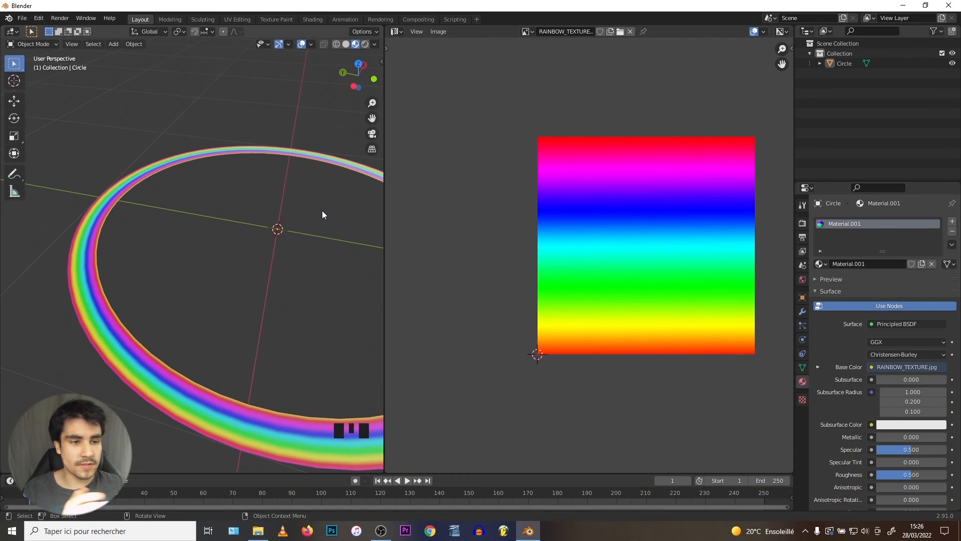
Switch the UV Editor area to the Shader Editor and add an Image Texture node below the rainbow texture node
left_click(393, 31)
left_click(407, 115)
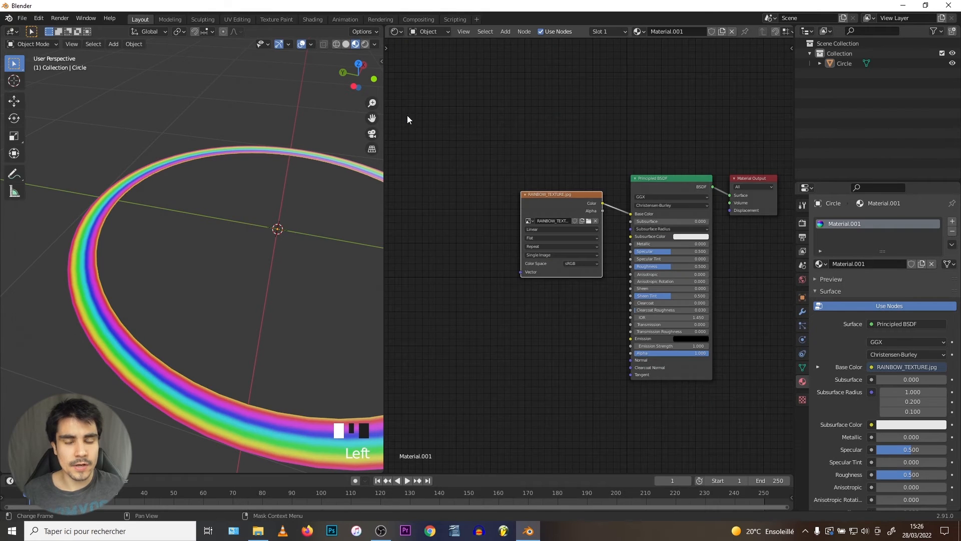
left_click(490, 132)
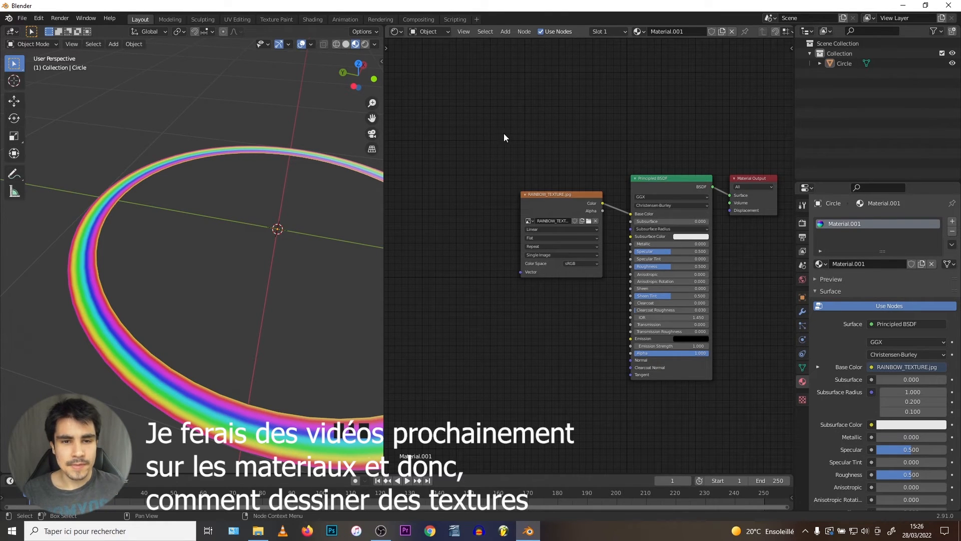
key("shift+a")
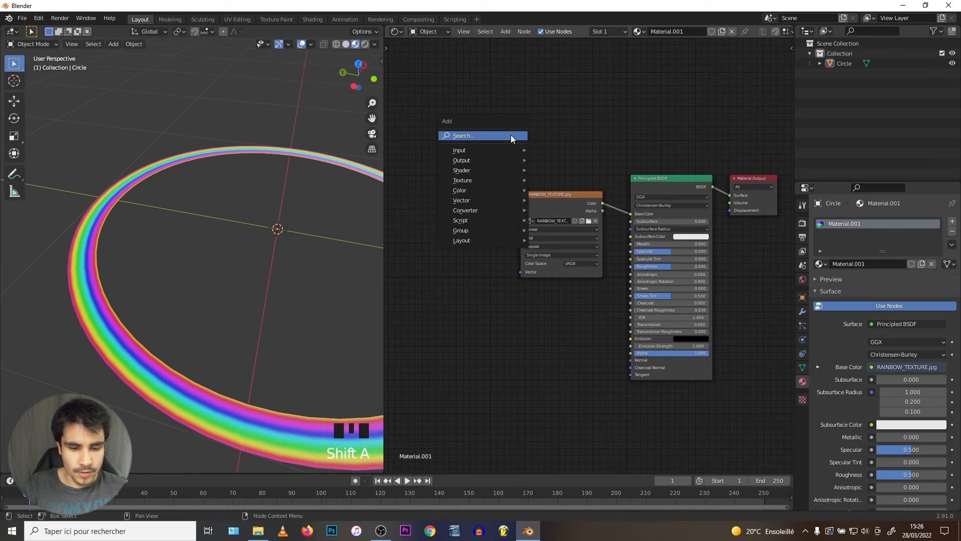
left_click(511, 134)
type("image")
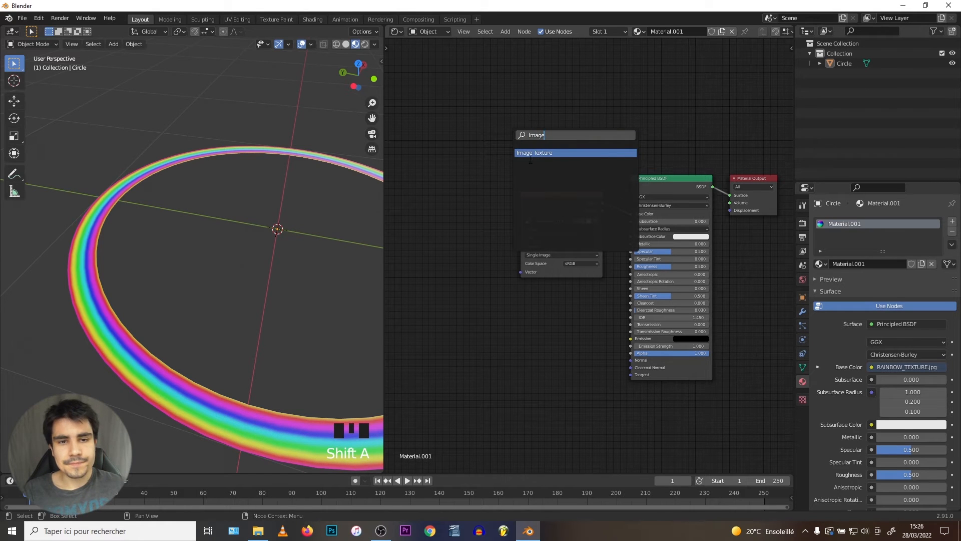
key("Return")
left_click(447, 296)
middle_click_drag(448, 296, 512, 201)
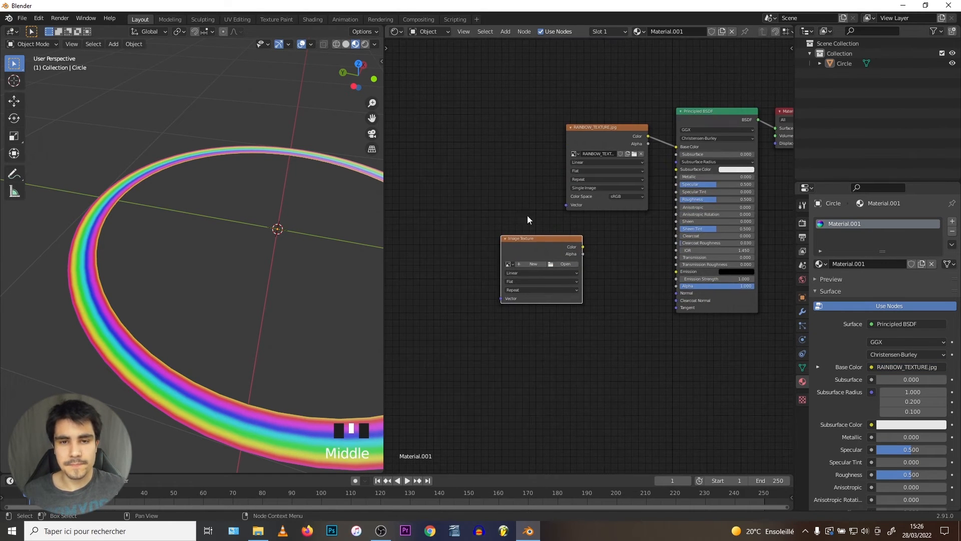
Disconnect the rainbow texture from Base Color, move its node aside, and link the new Image Texture's Color to Base Color
left_click_drag(676, 147, 660, 140)
left_click_drag(619, 135, 525, 139)
left_click_drag(583, 247, 675, 146)
scroll(461, 267, "up", 2)
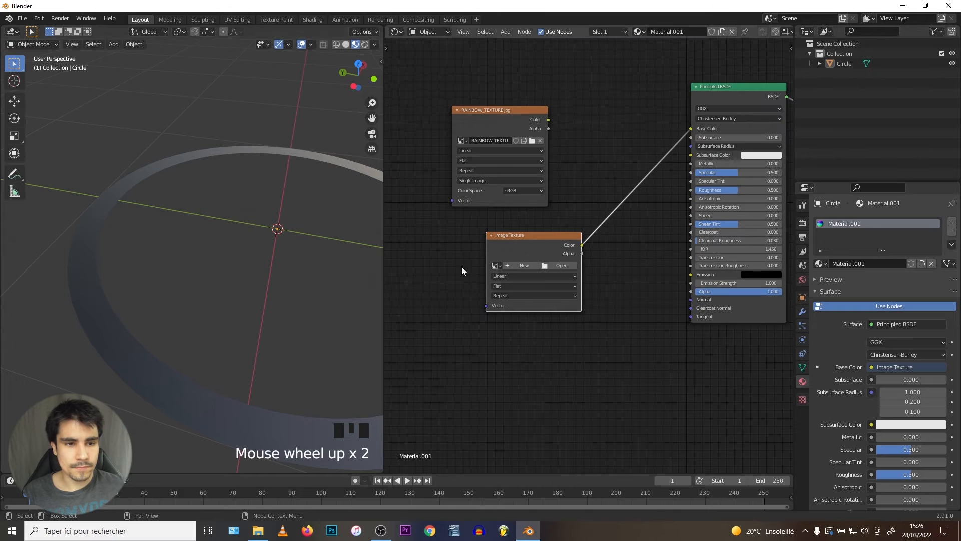
Create a new blank image named "transparent" in the unassigned Image Texture node
scroll(497, 270, "up", 2)
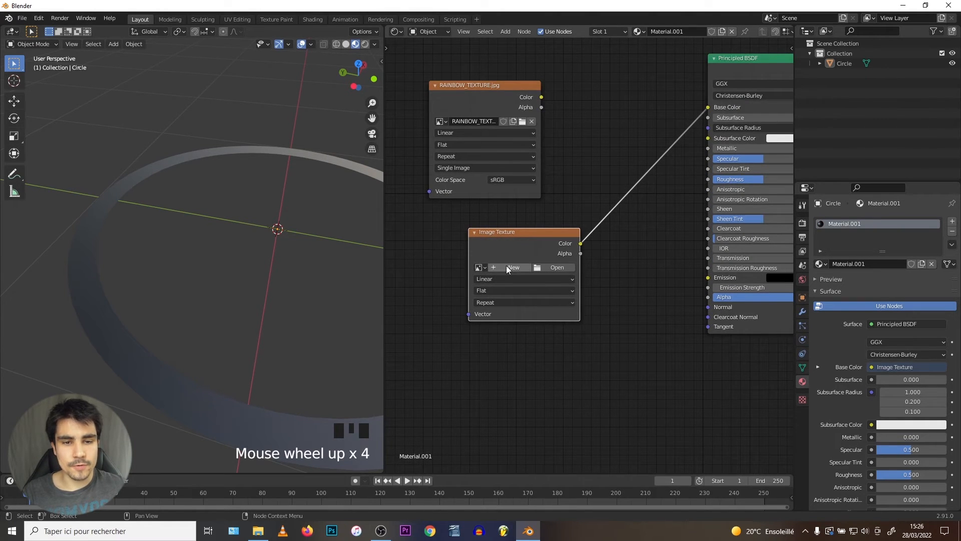
left_click(506, 268)
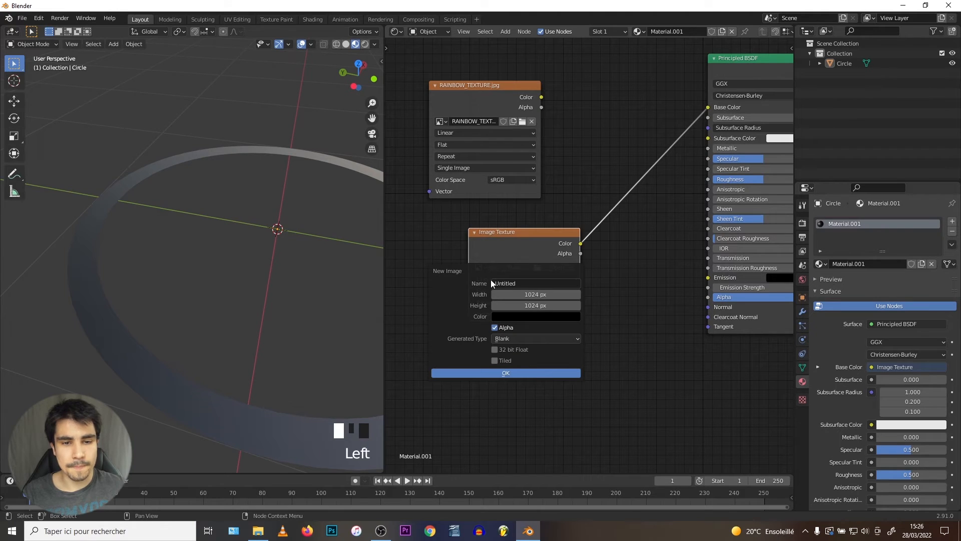
left_click(518, 283)
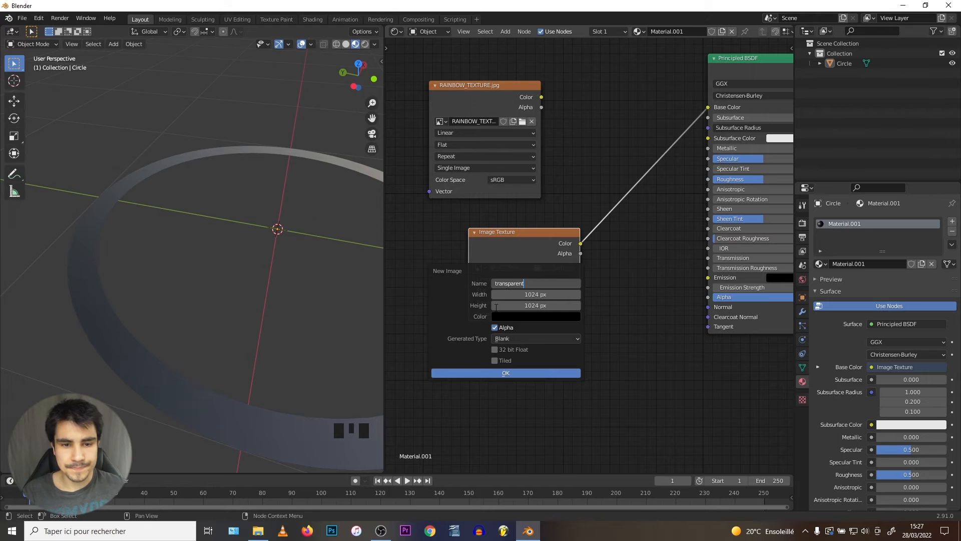
type("transparent")
key("Return")
left_click(502, 374)
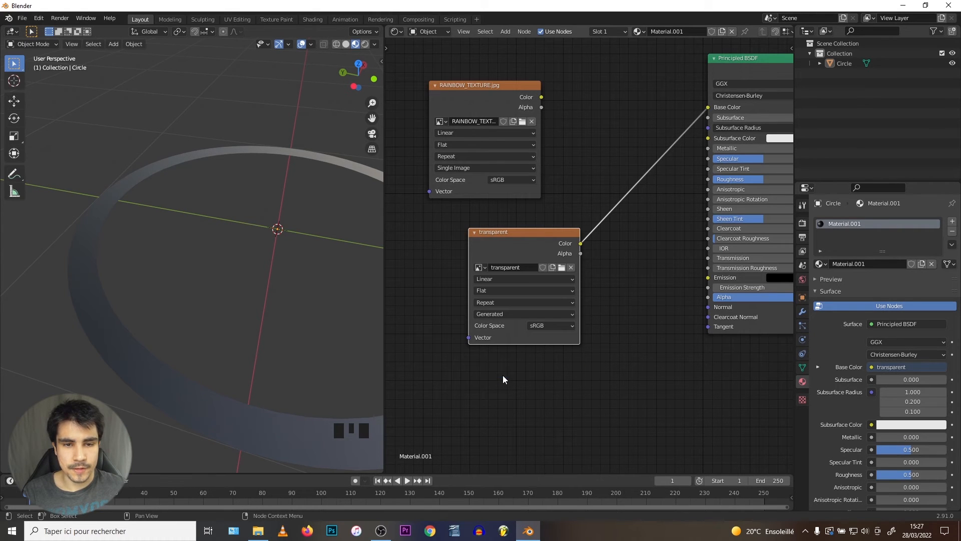
Switch the node area to the Image Editor in Paint mode and display the "transparent" image
left_click(395, 32)
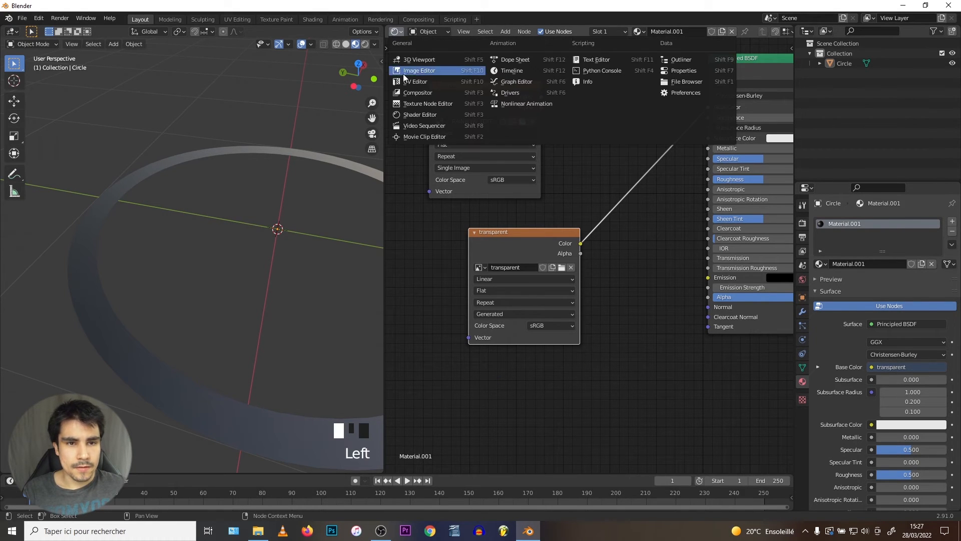
left_click(413, 72)
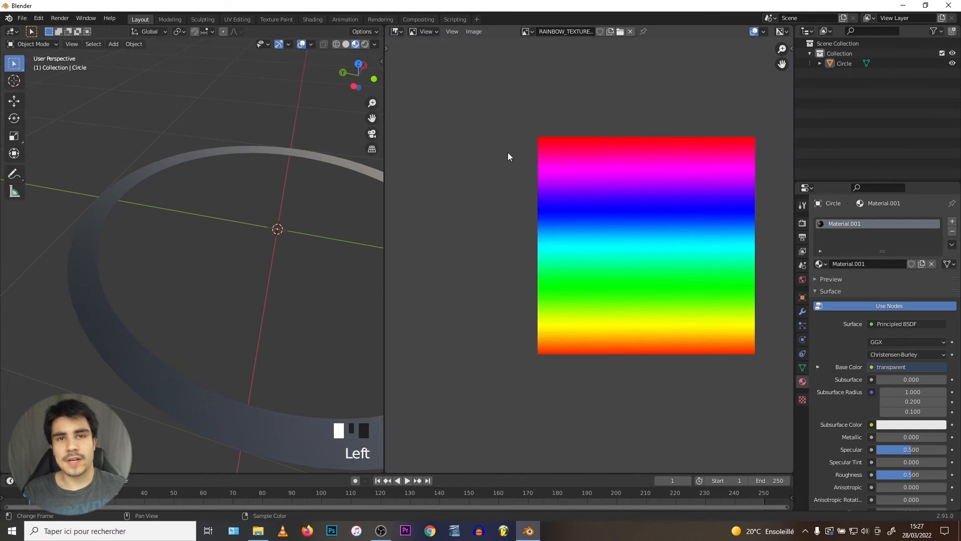
left_click(426, 31)
left_click(428, 55)
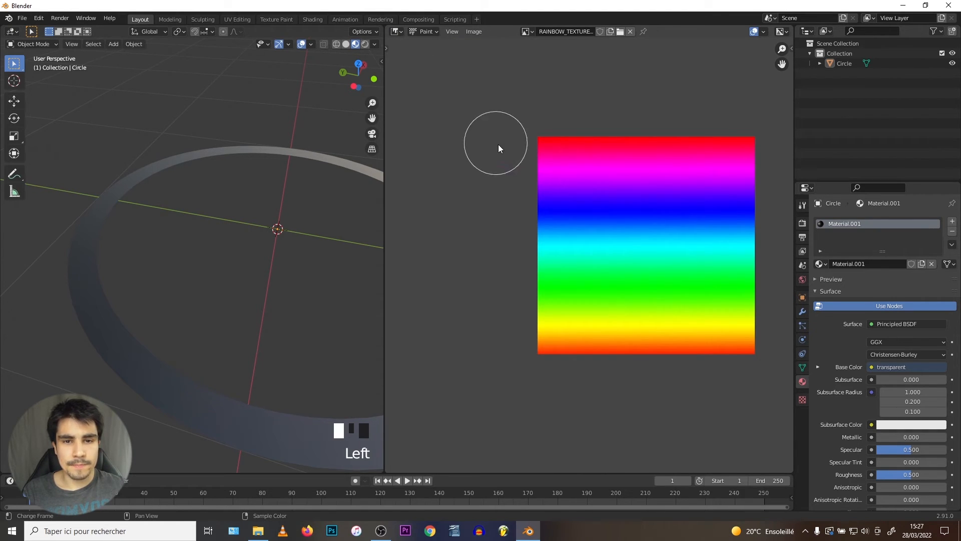
left_click(525, 32)
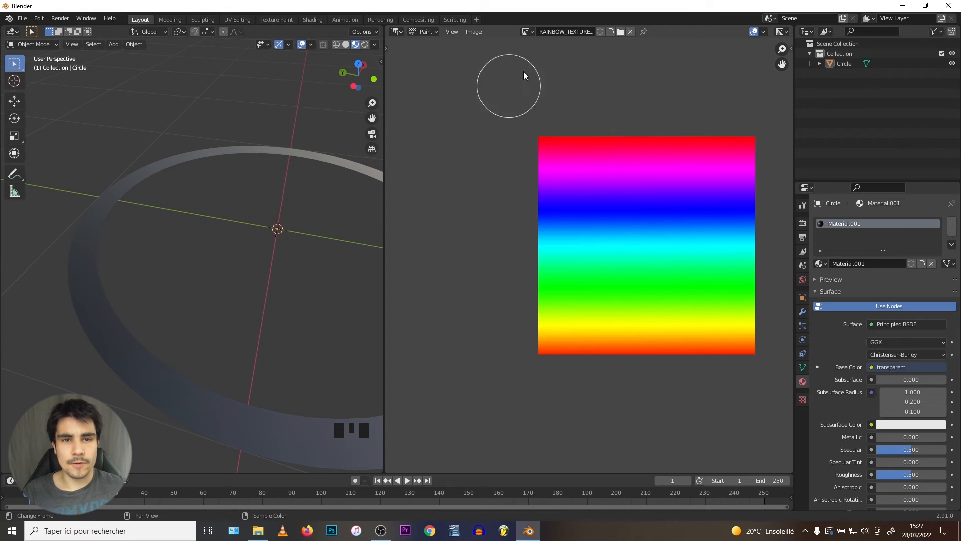
left_click(526, 32)
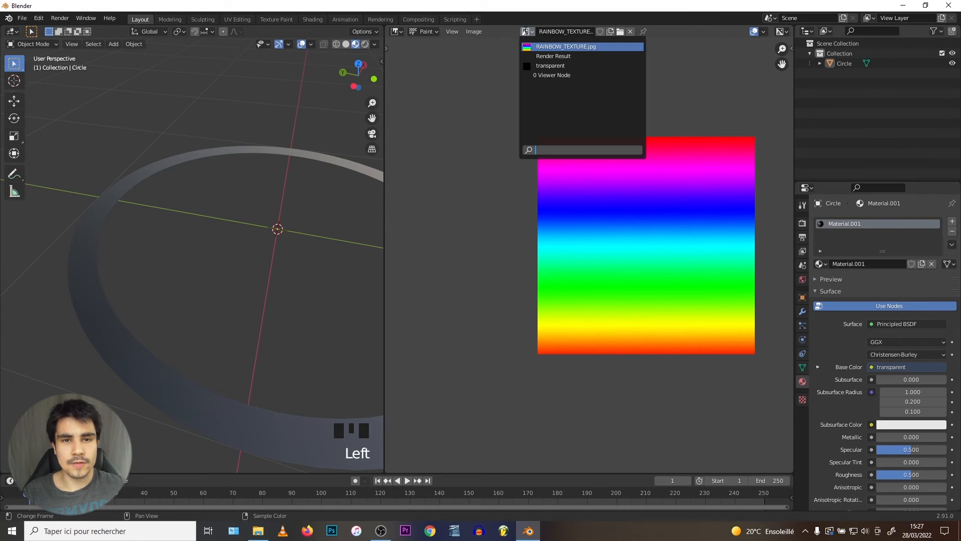
left_click(557, 65)
scroll(551, 181, "up", 3)
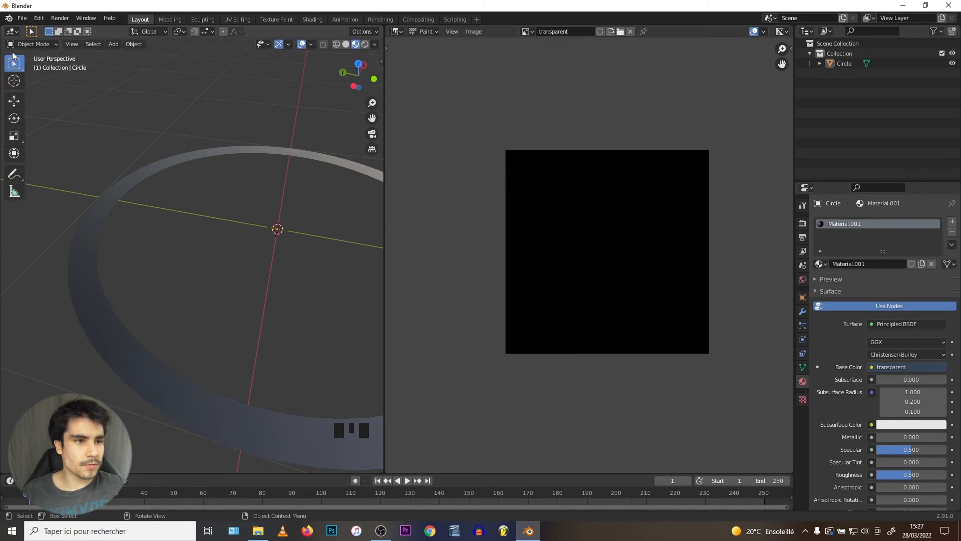
Put the ring in Texture Paint mode, enlarge the brush radius to 394 px, and darken the brush color to light grey
left_click(31, 44)
left_click(27, 113)
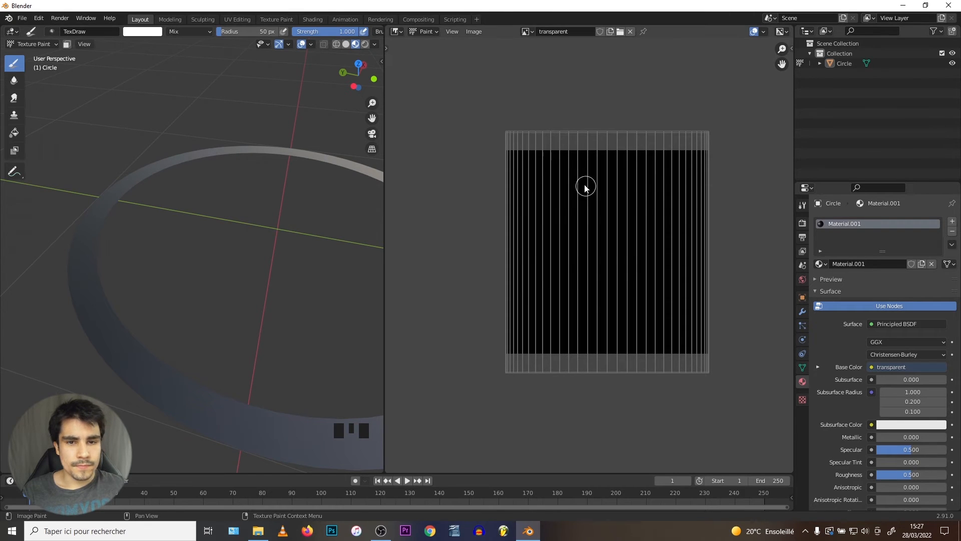
mouse_move(620, 181)
left_mouse_down()
mouse_move(611, 250)
mouse_move(538, 277)
mouse_move(549, 273)
left_mouse_up()
scroll(320, 353, "up", 2)
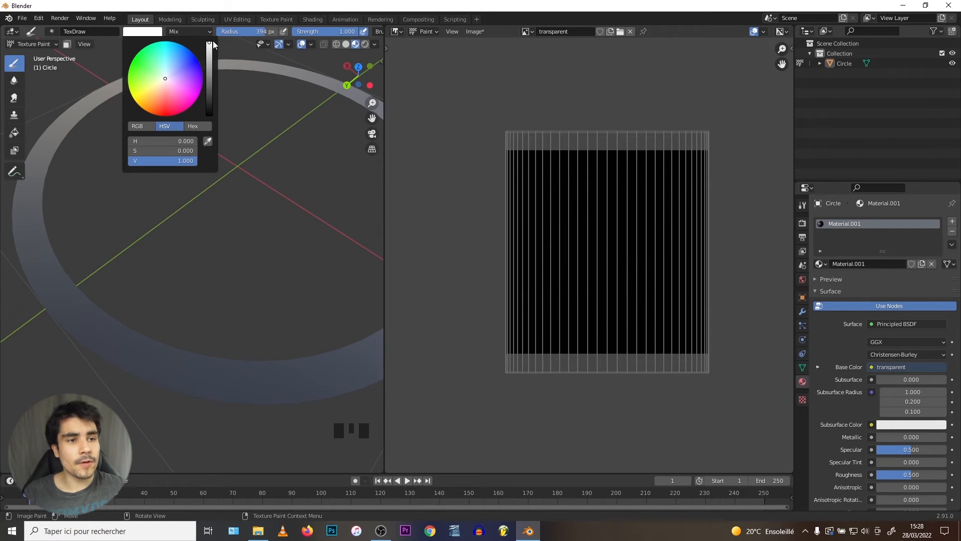
left_click_drag(209, 54, 209, 63)
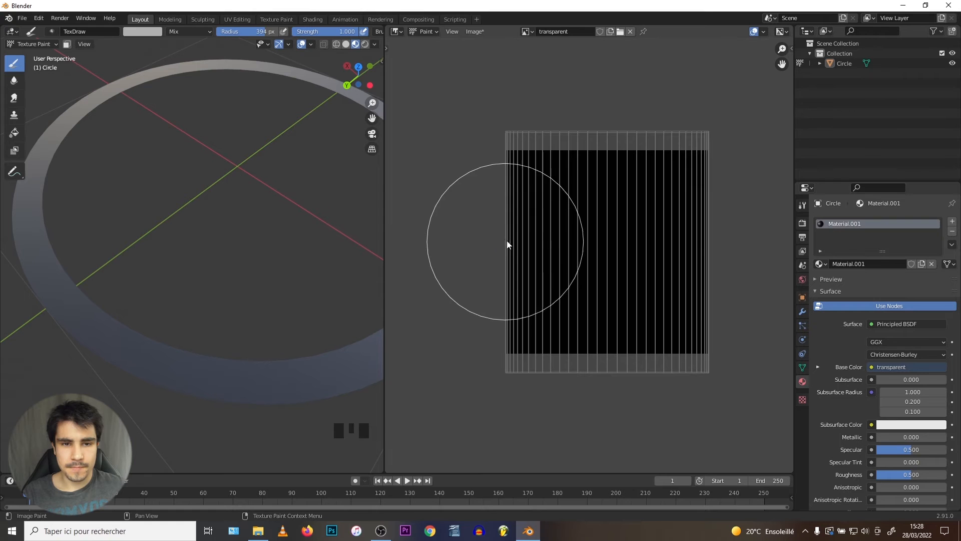
Undo a trial stroke and, with a 500 px brush, paint a light grey horizontal band across the middle of the "transparent" image
left_click_drag(483, 257, 581, 256)
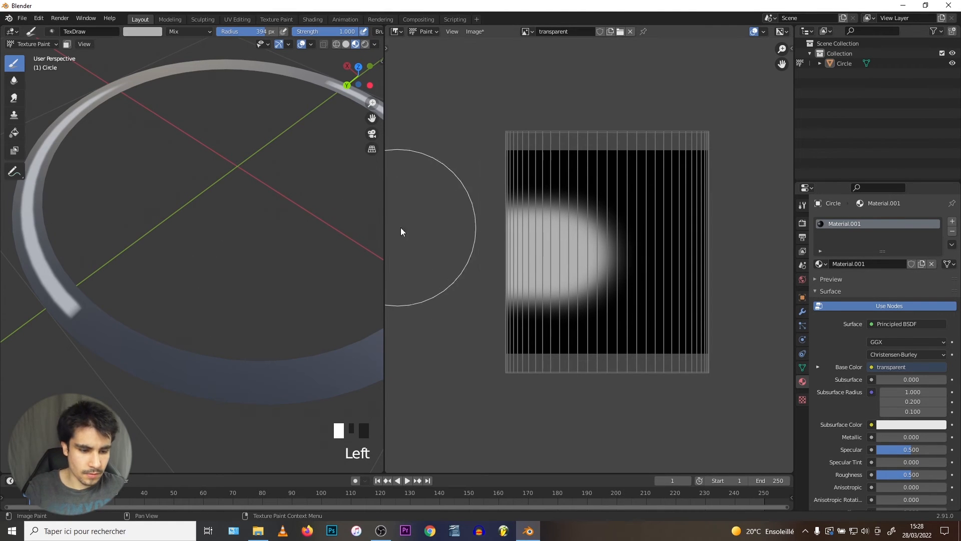
key("ctrl+z")
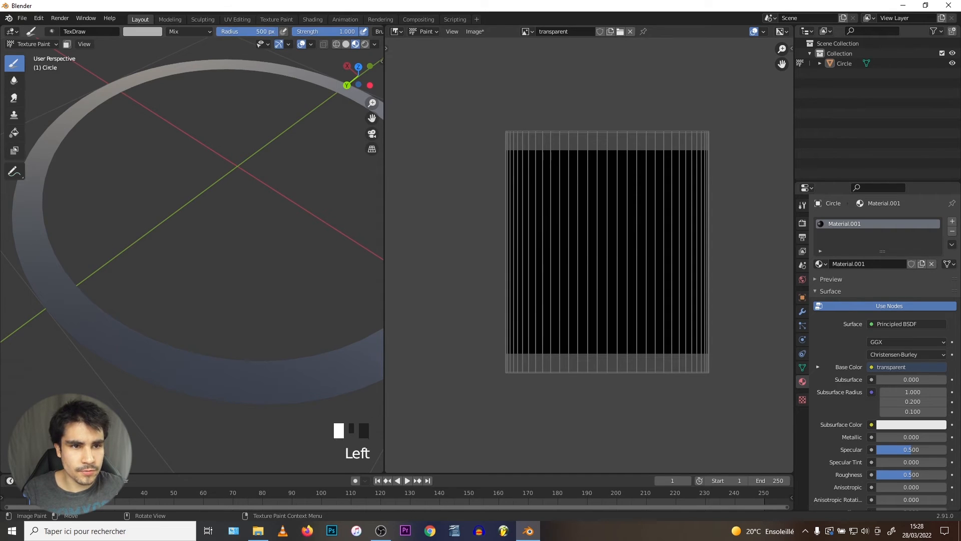
left_click_drag(476, 247, 566, 250)
mouse_move(663, 247)
left_mouse_down()
mouse_move(687, 253)
mouse_move(469, 261)
mouse_move(762, 255)
mouse_move(590, 250)
left_mouse_up()
Return to the Shader Editor and relink the "transparent" texture's Color from Base Color to the Principled BSDF's Alpha
left_click(397, 31)
left_click(410, 117)
left_click(397, 31)
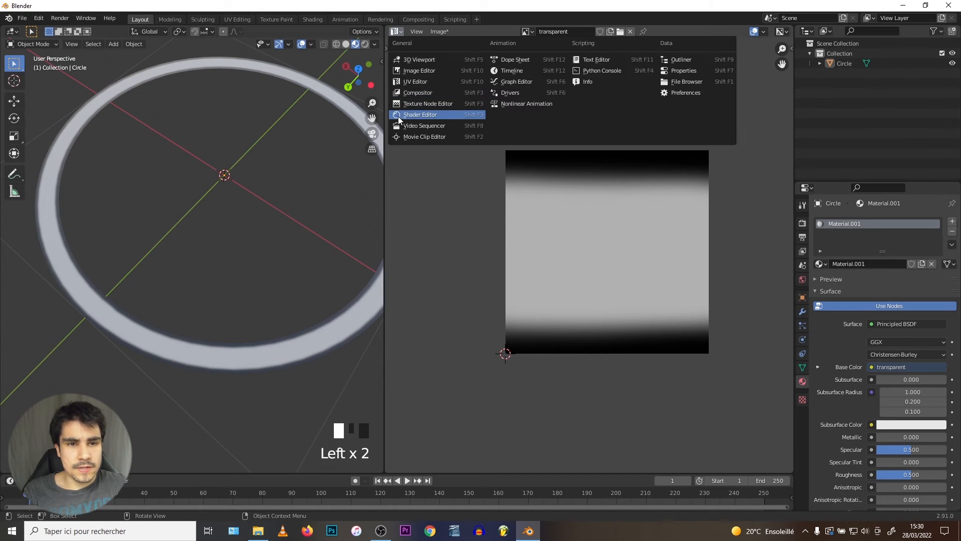
left_click(407, 119)
left_click(503, 188)
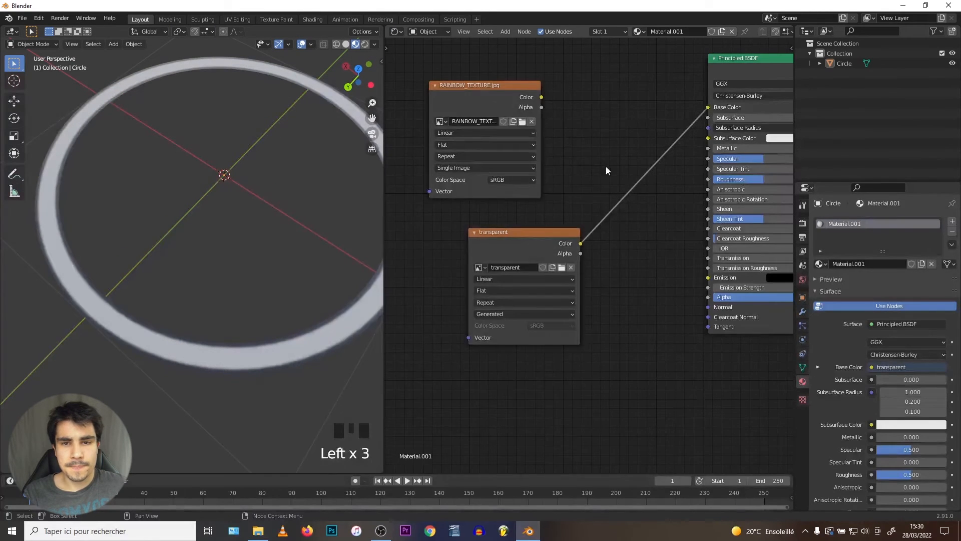
left_click_drag(708, 107, 613, 178)
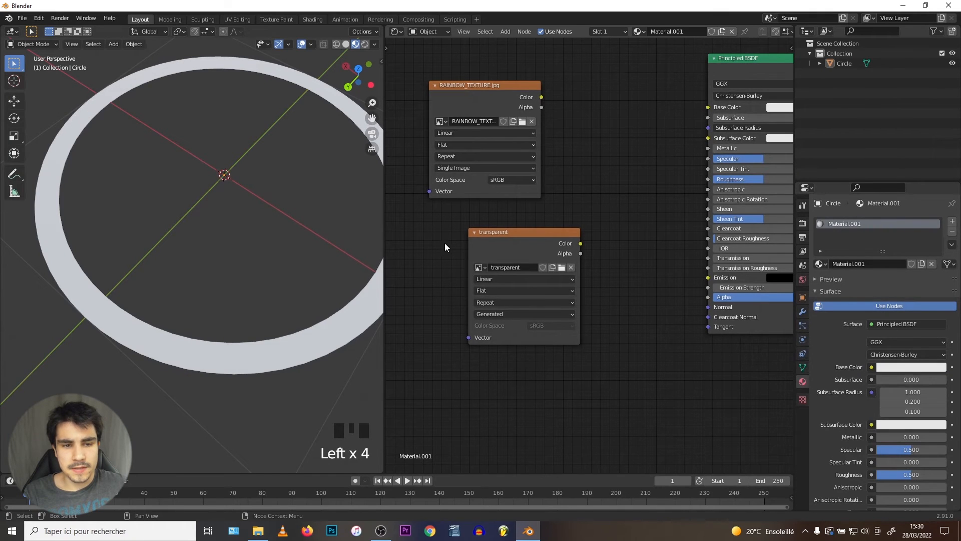
left_click_drag(581, 243, 708, 296)
middle_click_drag(709, 297, 624, 280)
scroll(581, 262, "up", 2)
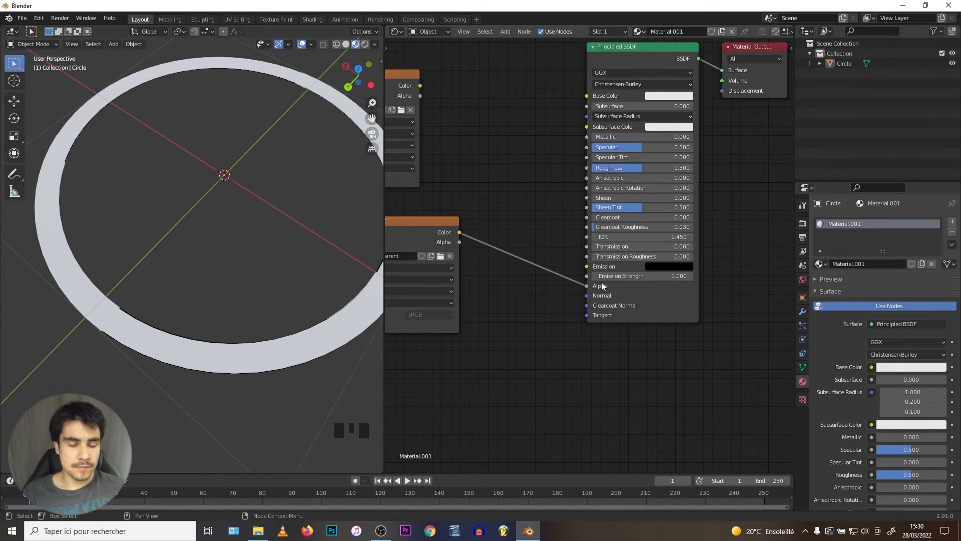
middle_click_drag(652, 283, 686, 297)
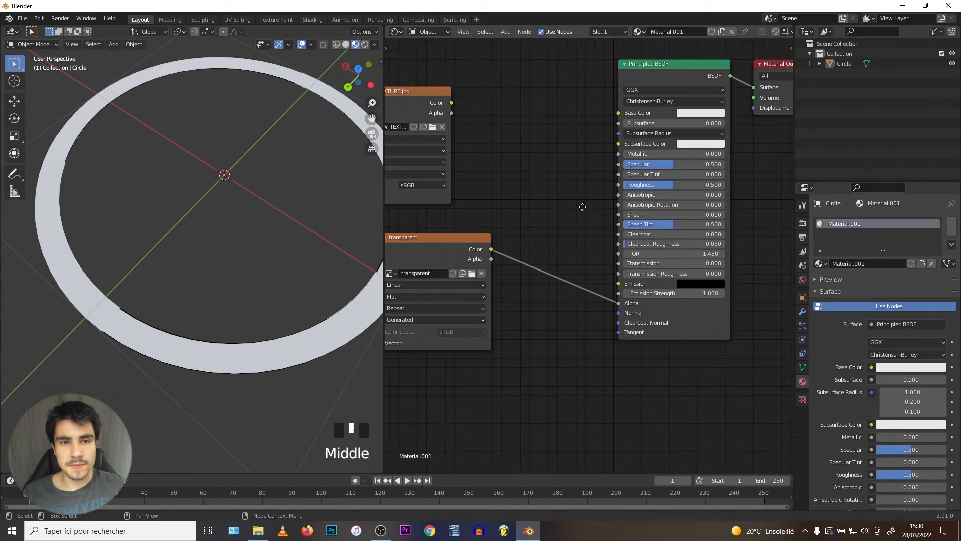
middle_click_drag(548, 235, 570, 241)
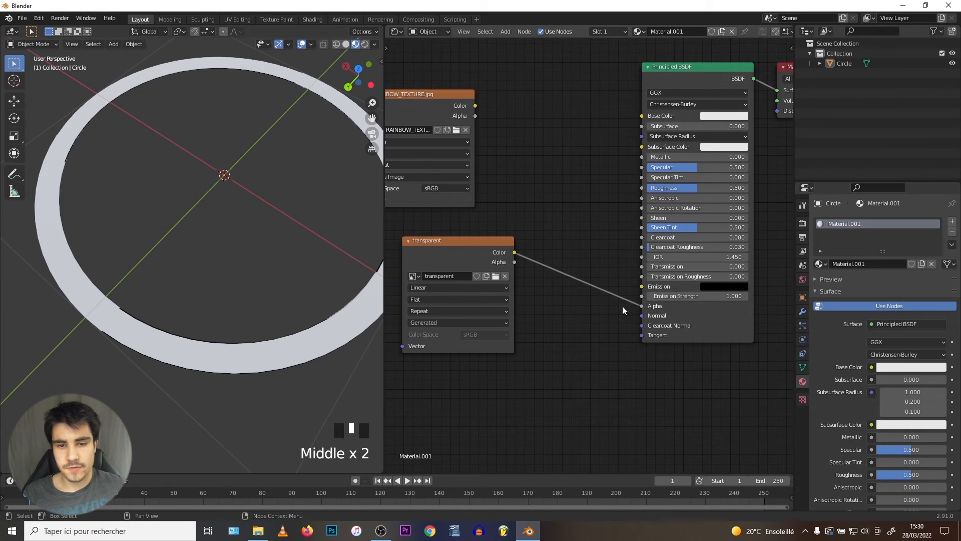
Link the rainbow texture's Color to Base Color and inspect the ring's edges in the viewport
left_click_drag(474, 106, 649, 119)
scroll(565, 170, "up", 1)
middle_click_drag(540, 175, 666, 188)
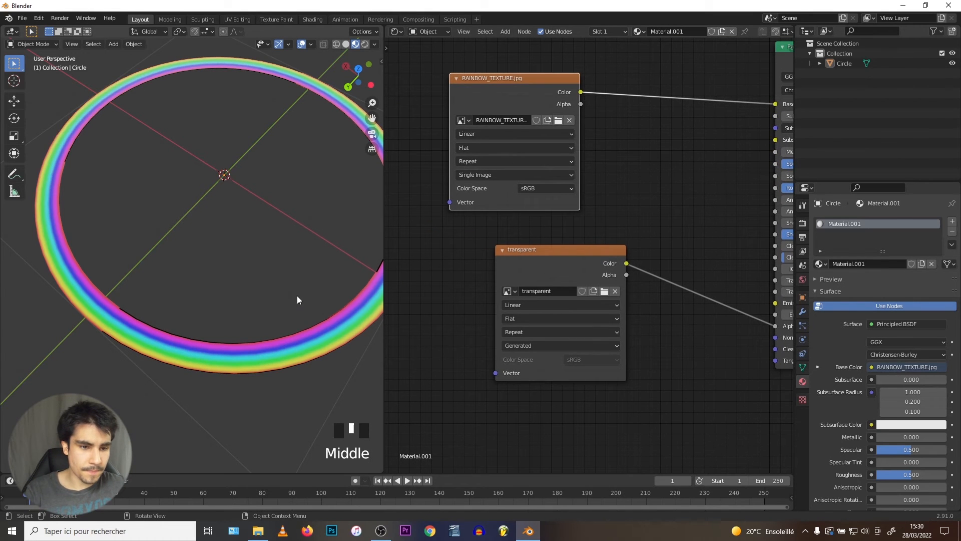
middle_click_drag(245, 305, 224, 295)
scroll(209, 262, "up", 3)
middle_click_drag(209, 261, 184, 229)
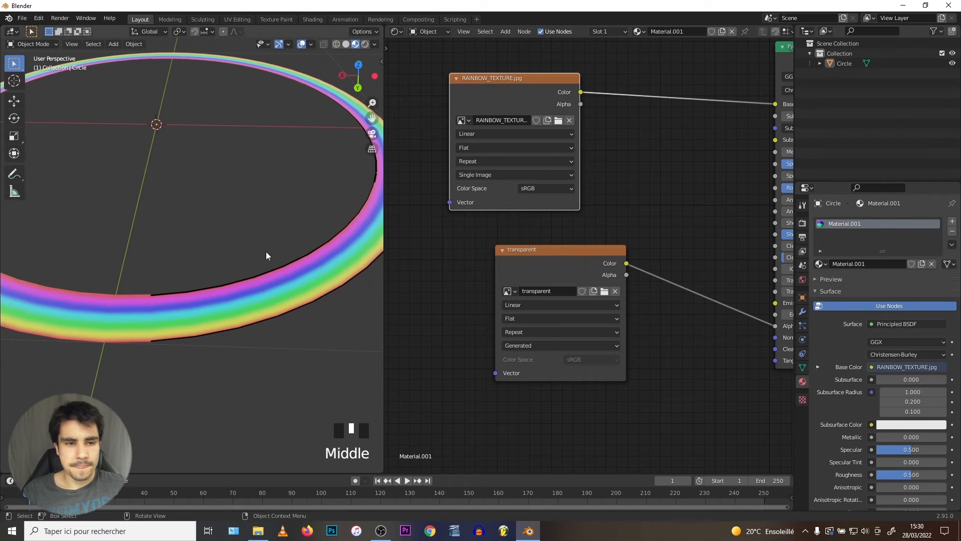
middle_click_drag(241, 266, 115, 227)
Switch the viewport to Solid shading, add a Sun light, and rotate and move it away from the ring's center
key("z")
left_click(283, 191)
key("shift+a")
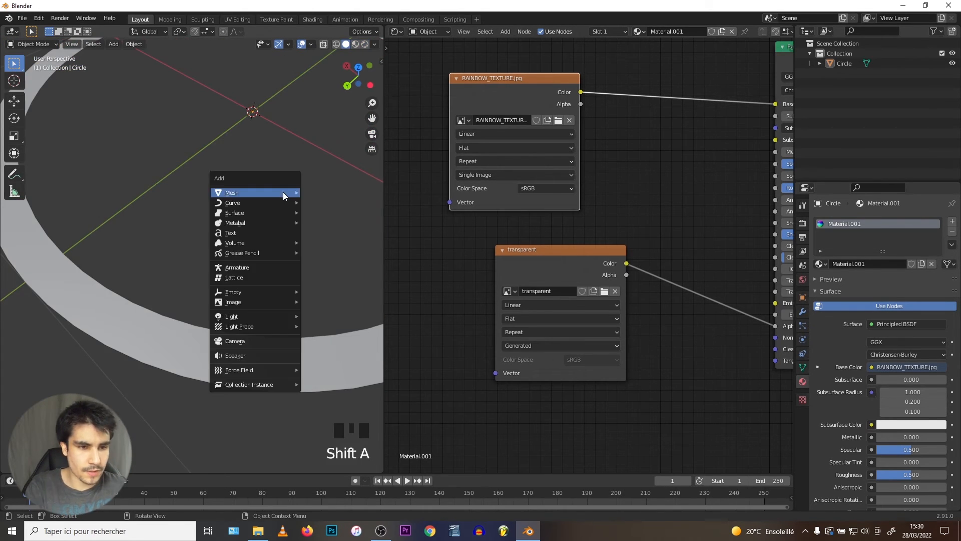
mouse_move(242, 314)
left_click(326, 327)
mouse_move(238, 298)
middle_mouse_down()
mouse_move(195, 209)
mouse_move(208, 230)
middle_mouse_up()
key("r")
left_click(169, 271)
key("g")
left_click(98, 128)
scroll(127, 182, "up", 2)
Switch the viewport to Rendered shading, set the Sun's strength to 5, and select the ring
key("z")
middle_click_drag(148, 181, 203, 235, "shift")
scroll(203, 235, "down", 2)
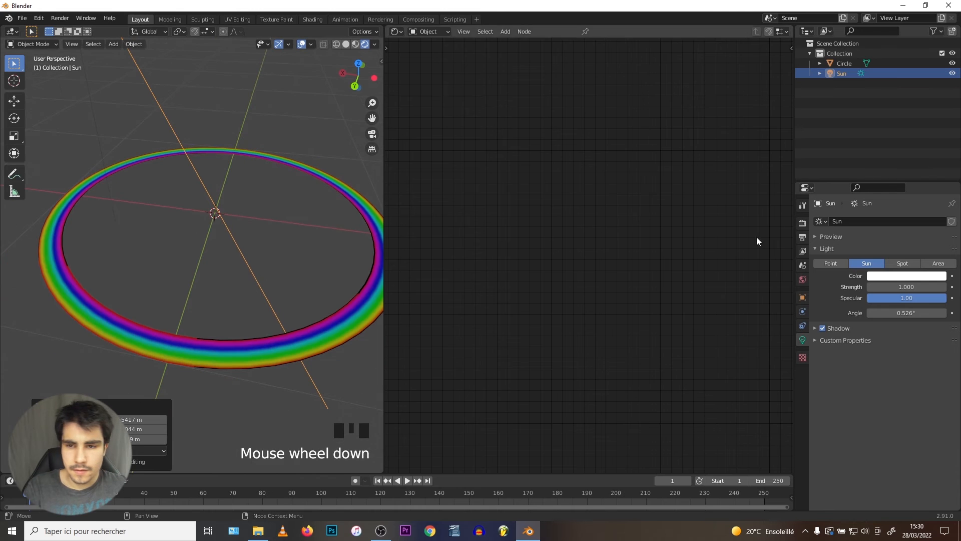
left_click(898, 287)
type("5")
left_click(225, 366)
left_click(209, 347)
middle_click_drag(209, 347, 267, 243)
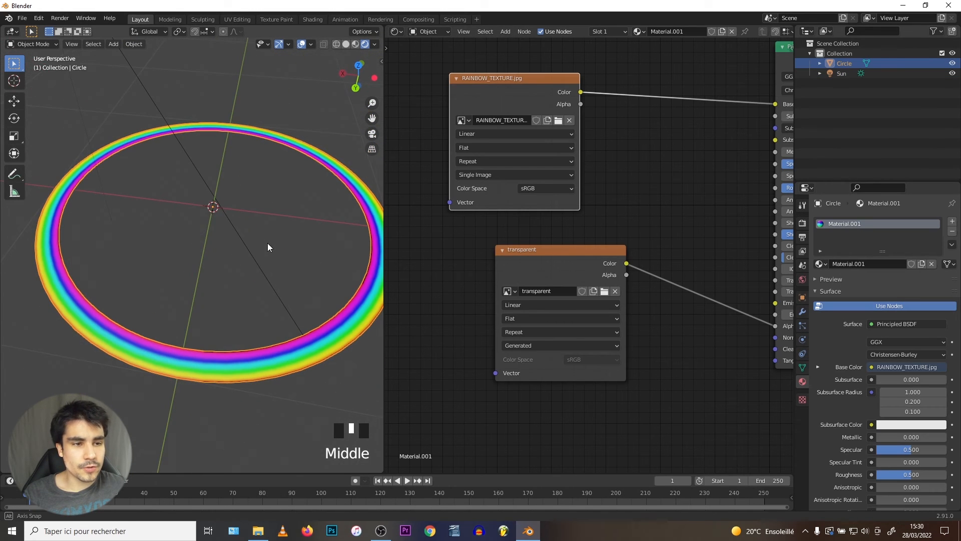
Change the render engine to Cycles and inspect the ring's transparent edges in the viewport
left_click(802, 222)
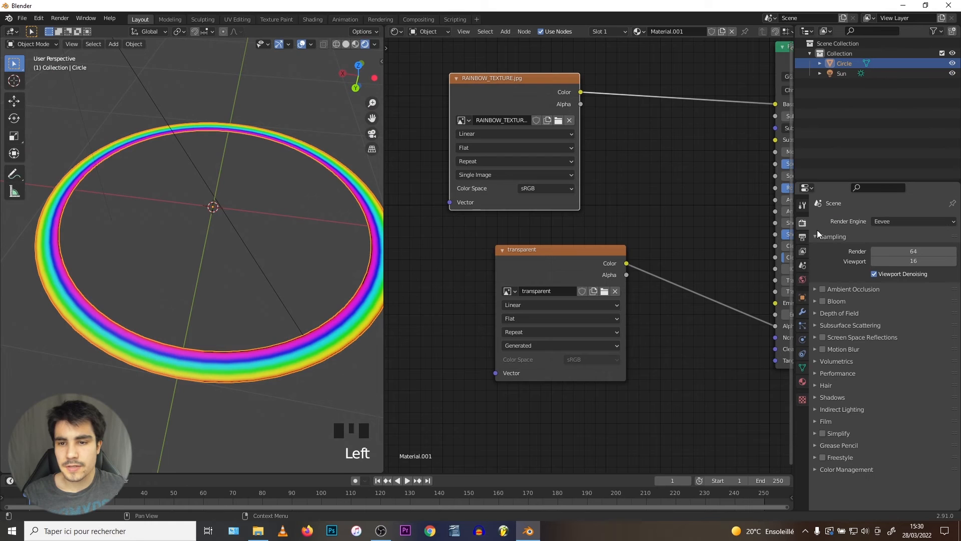
left_click(914, 221)
left_click(896, 250)
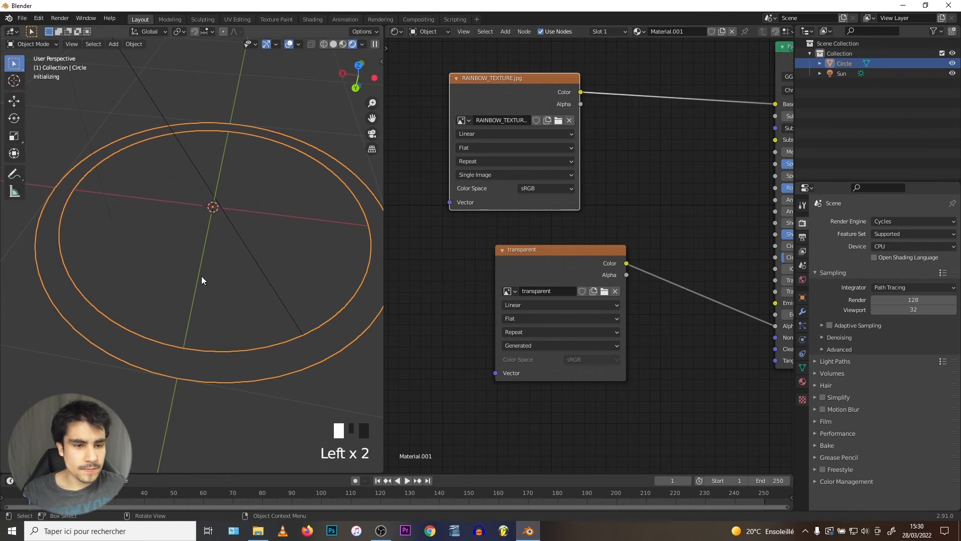
left_click(202, 275)
middle_click_drag(202, 276, 257, 302)
scroll(182, 254, "up", 2)
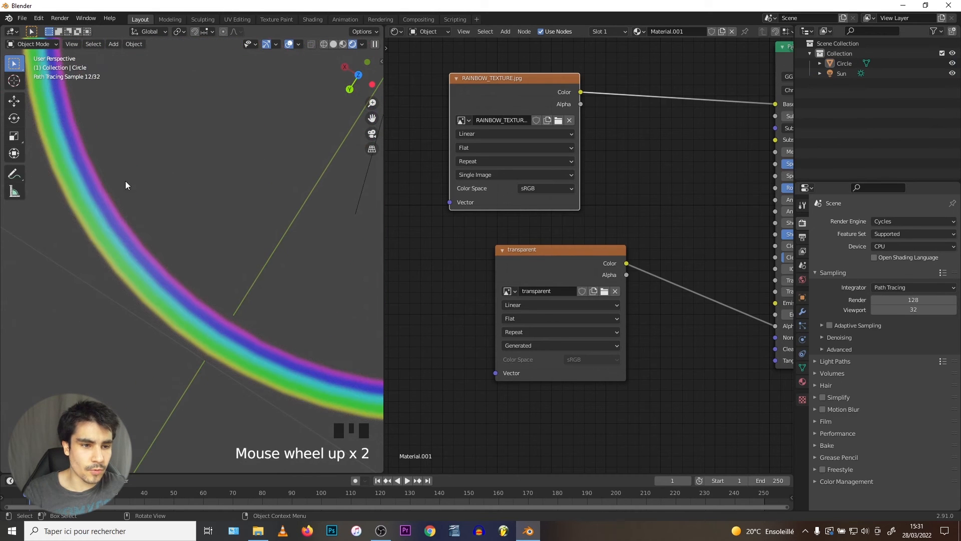
scroll(83, 209, "down", 4)
middle_click_drag(82, 209, 131, 202)
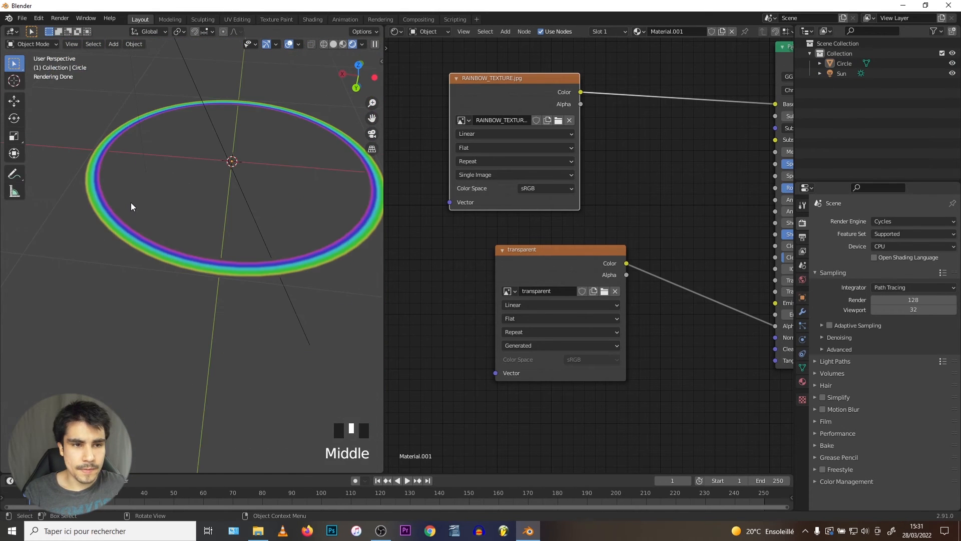
scroll(656, 279, "down", 1)
Add a ColorRamp node and place it below and beside the "transparent" texture node
middle_click_drag(656, 278, 567, 255)
scroll(567, 255, "up", 1)
key("shift+a")
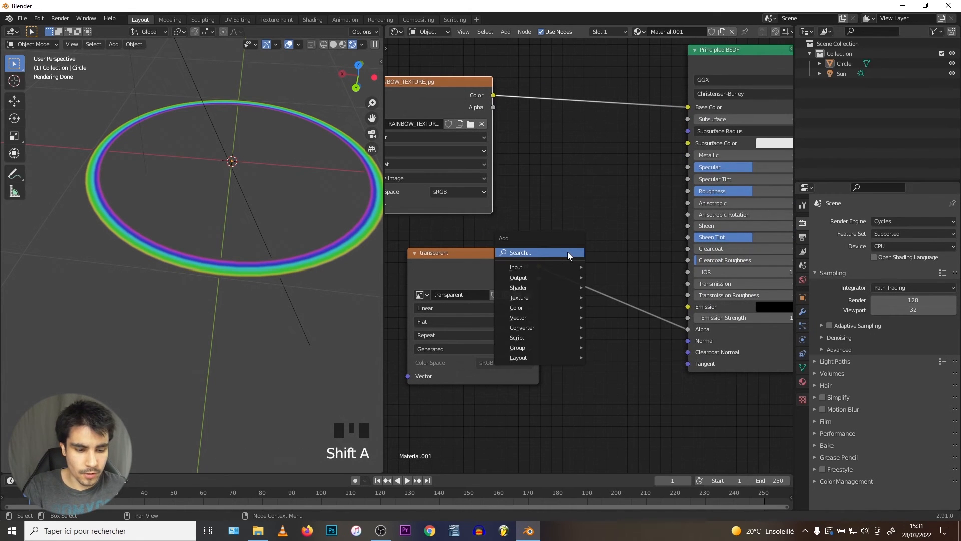
type("c")
left_click(588, 346)
left_click(603, 379)
scroll(602, 379, "down", 4)
middle_click_drag(602, 379, 574, 307)
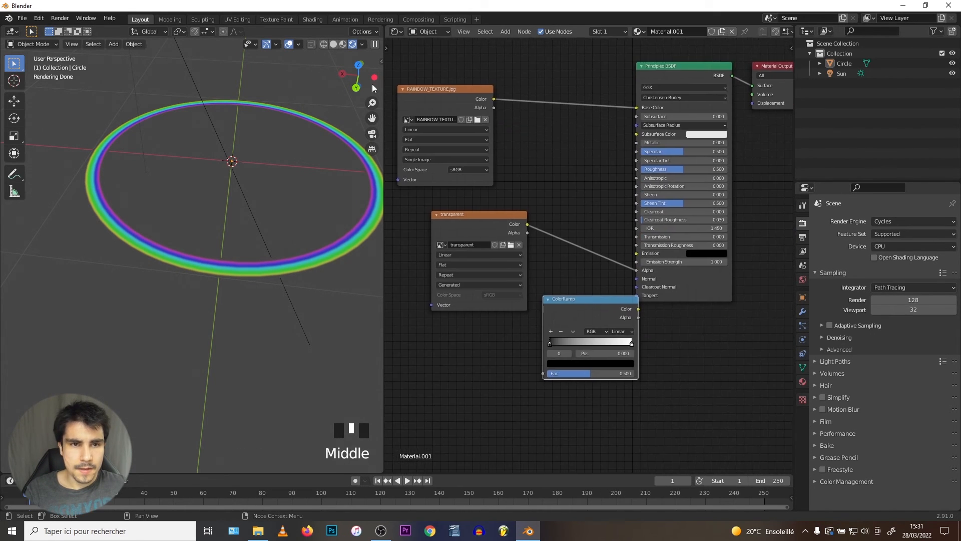
Review the painted "transparent" image in the Image Editor and return to the Shader Editor
left_click(395, 32)
left_click(410, 70)
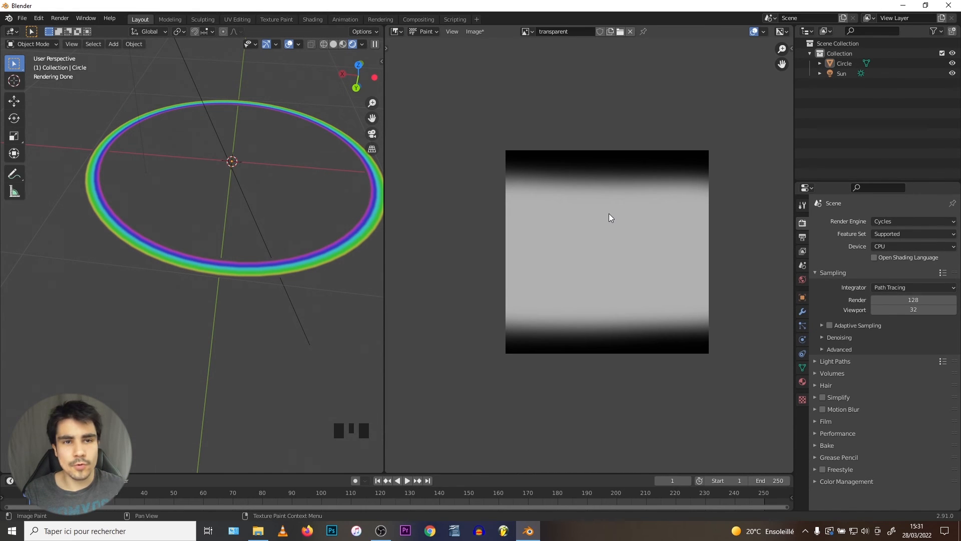
left_click(397, 36)
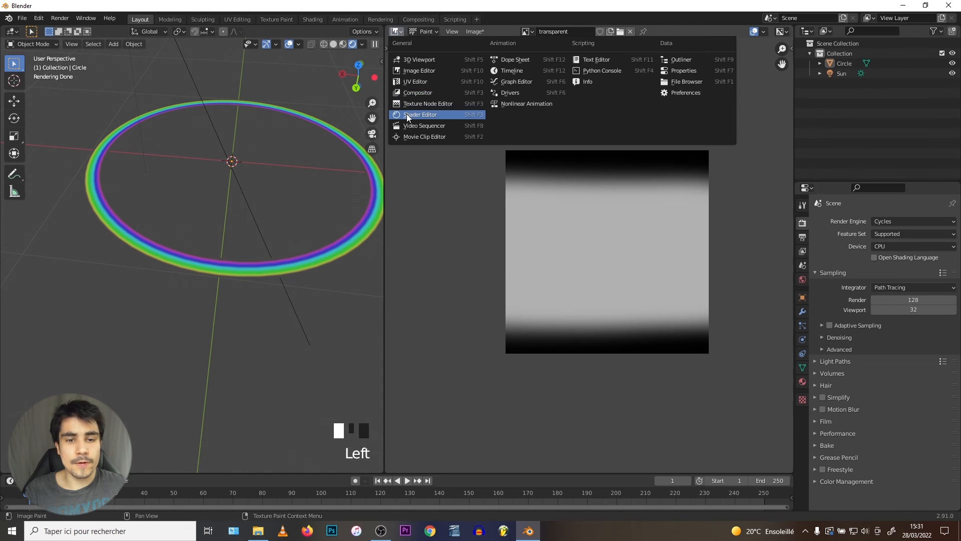
left_click(409, 116)
Insert the ColorRamp node into the link between the "transparent" texture and Alpha, and view the ring up close
left_click_drag(591, 311, 592, 235)
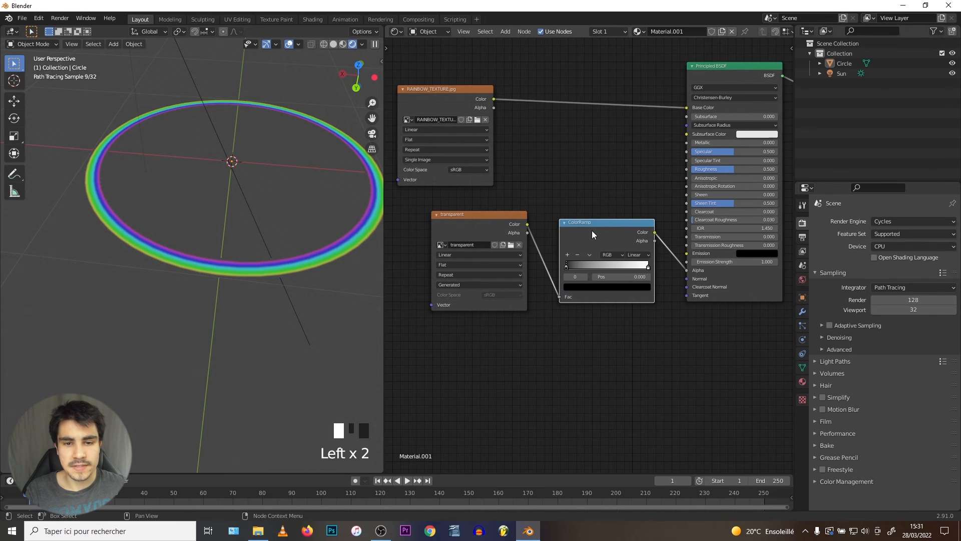
scroll(245, 258, "up", 2)
middle_click_drag(245, 257, 223, 272)
scroll(224, 273, "up", 3)
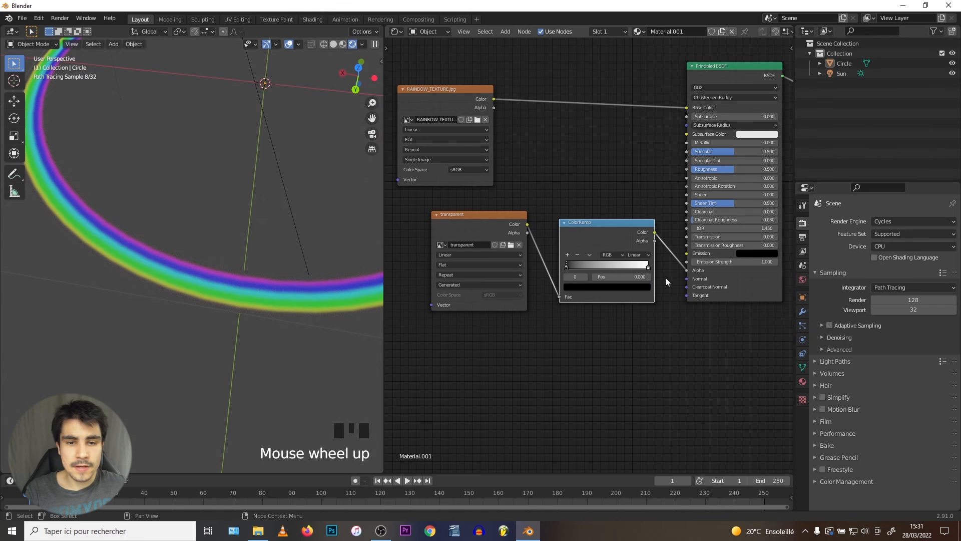
Try shifting the ColorRamp's black and white stops, and darken the white stop to a value of 0.493
left_click_drag(647, 266, 711, 270)
mouse_move(561, 266)
left_mouse_down()
mouse_move(602, 266)
mouse_move(565, 266)
left_mouse_up()
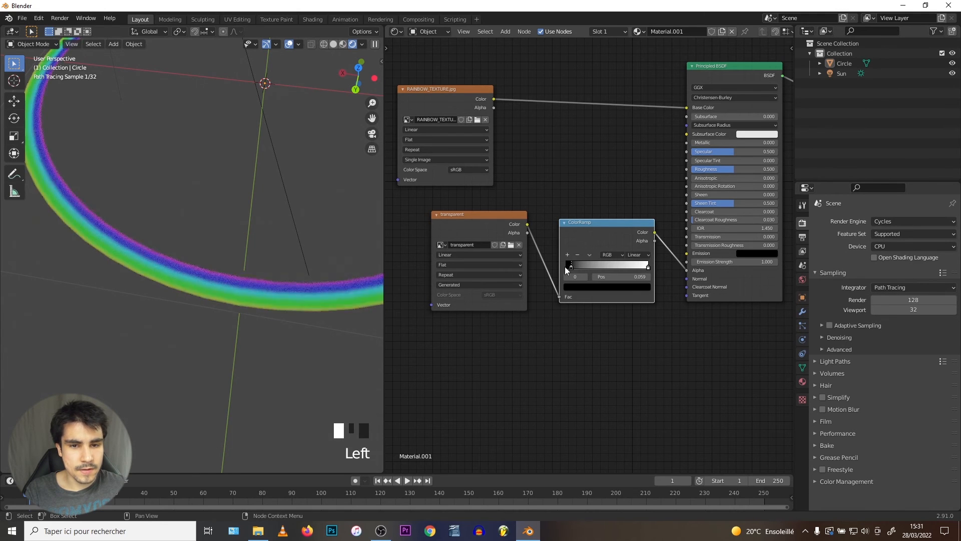
left_click(647, 266)
left_click(632, 288)
left_click_drag(633, 186, 633, 198)
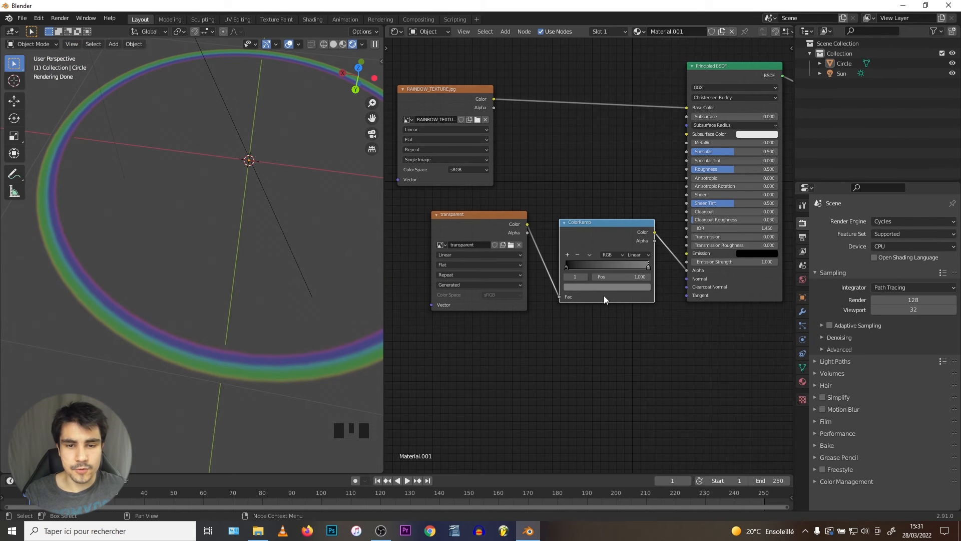
Brighten the ColorRamp's end stop to white and tone it down to light grey
left_click(609, 289)
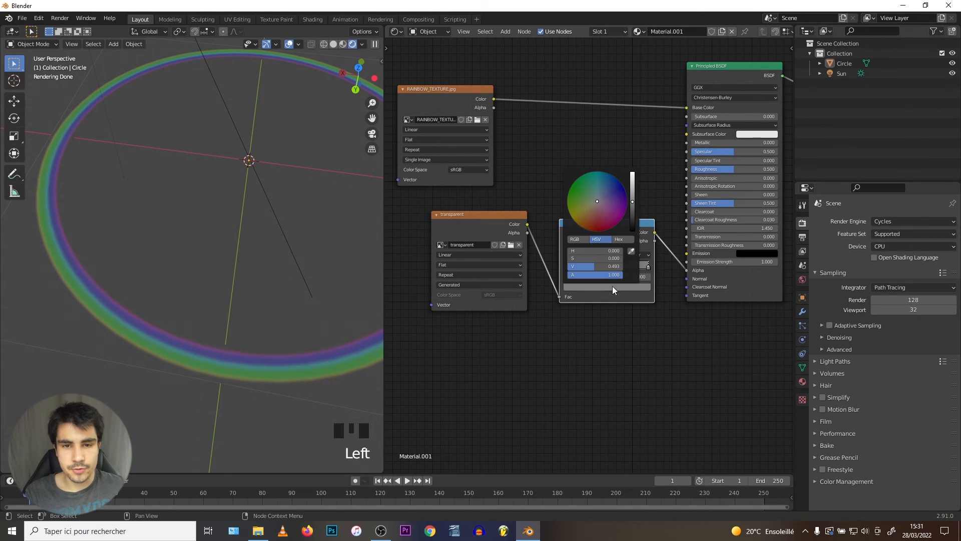
left_click_drag(634, 198, 632, 173)
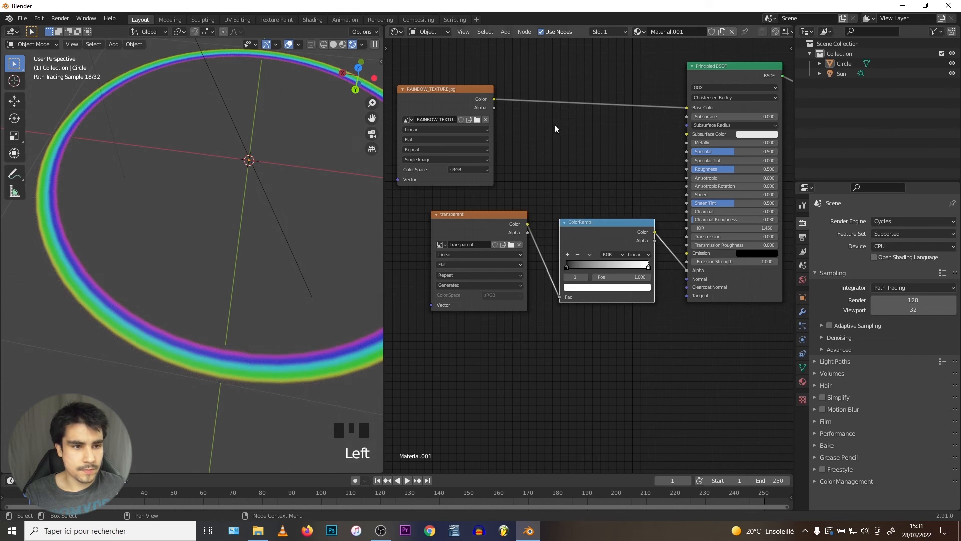
left_click(608, 287)
mouse_move(633, 199)
left_mouse_down()
mouse_move(633, 229)
mouse_move(632, 184)
left_mouse_up()
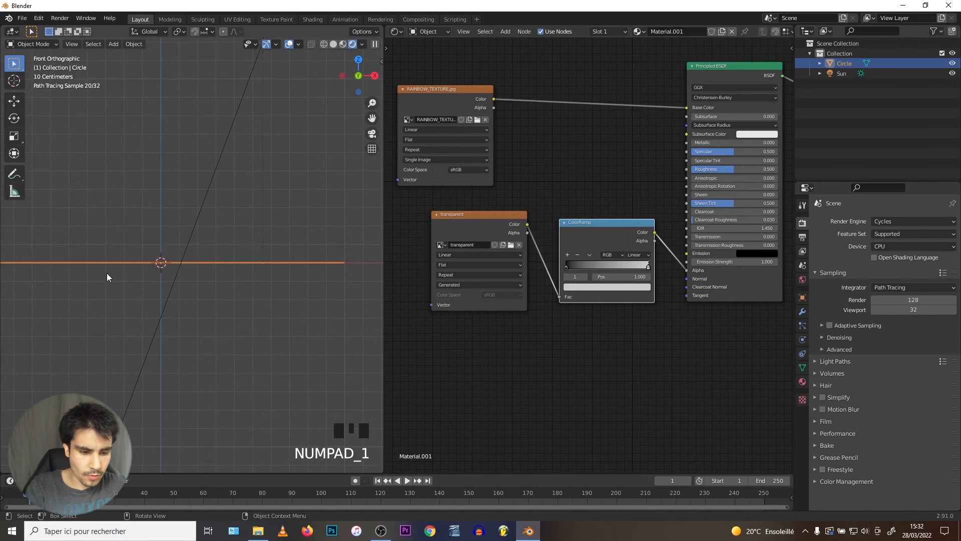
Rotate the ring in the front view so that it stands upright
key("r")
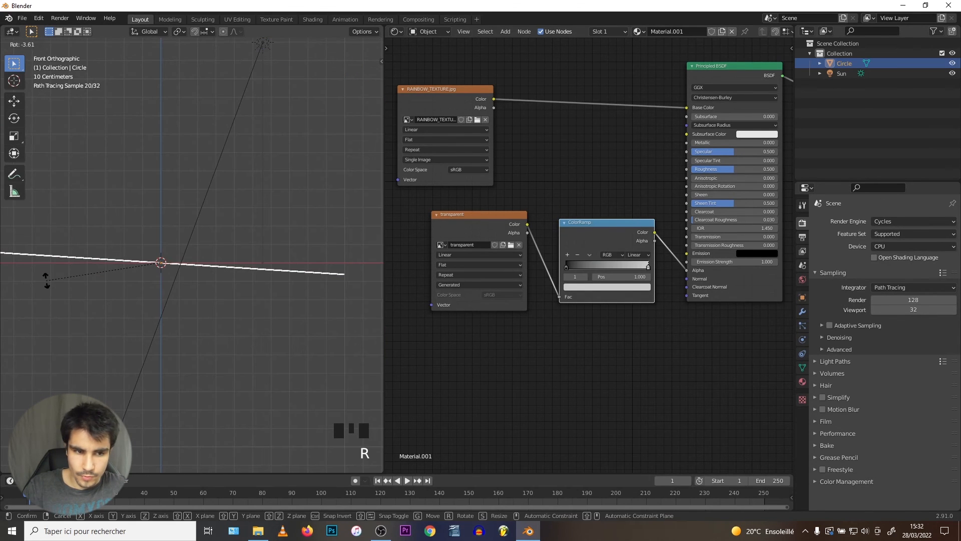
left_click(176, 242)
scroll(152, 249, "up", 3)
middle_click_drag(152, 249, 286, 240, "shift")
scroll(286, 240, "up", 3)
Add a Sky Texture node to the World shader and link its Color to the Background color
left_click(414, 32)
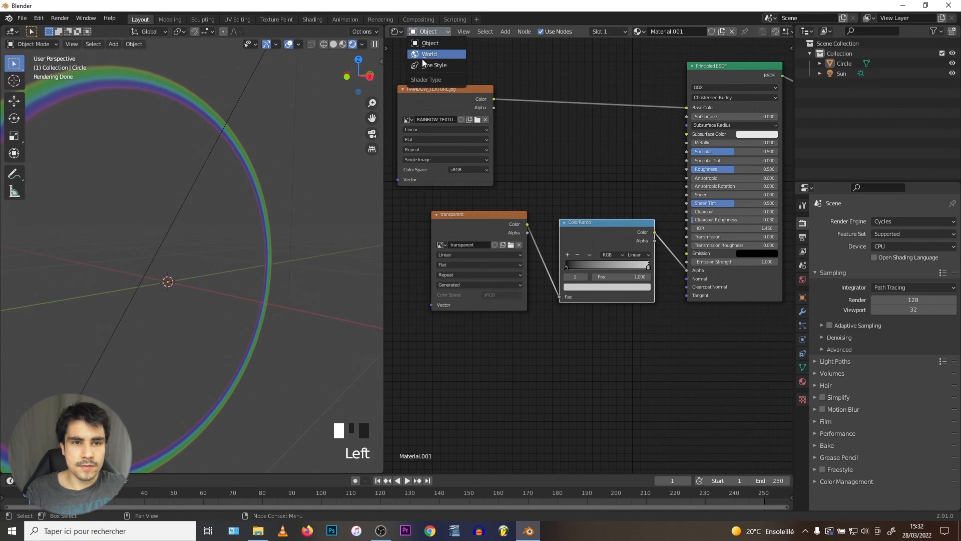
left_click(422, 58)
middle_click_drag(578, 164, 611, 173)
key("shift+a")
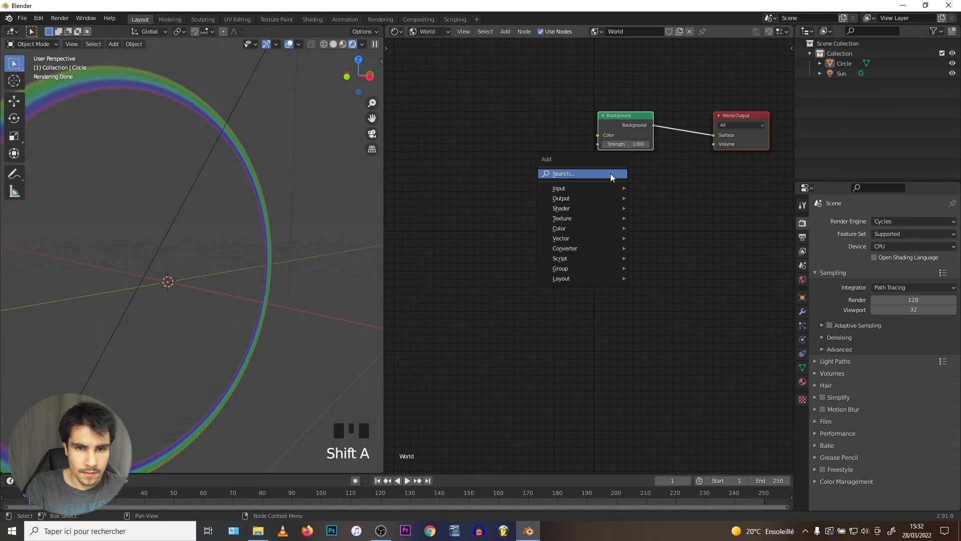
left_click(611, 173)
type("sky")
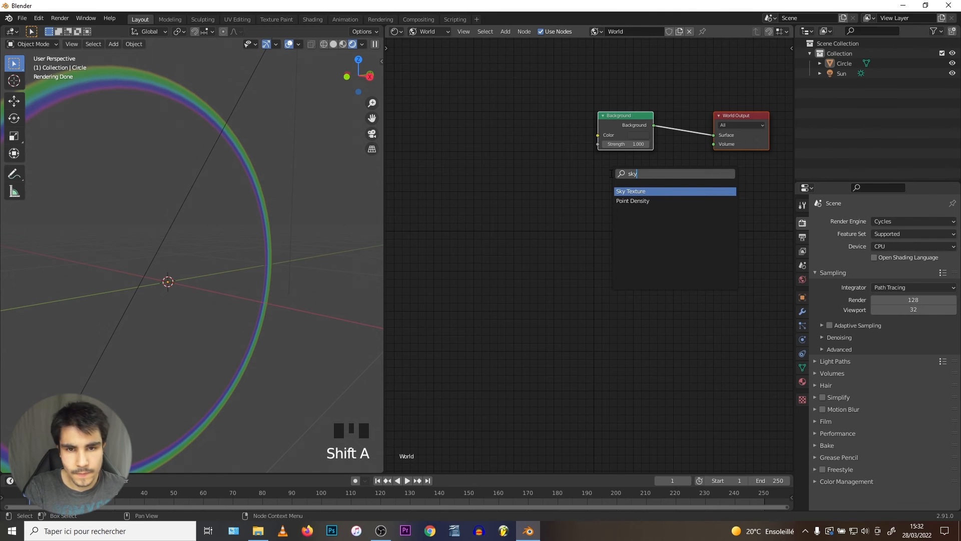
key("Return")
left_click_drag(551, 148, 597, 135)
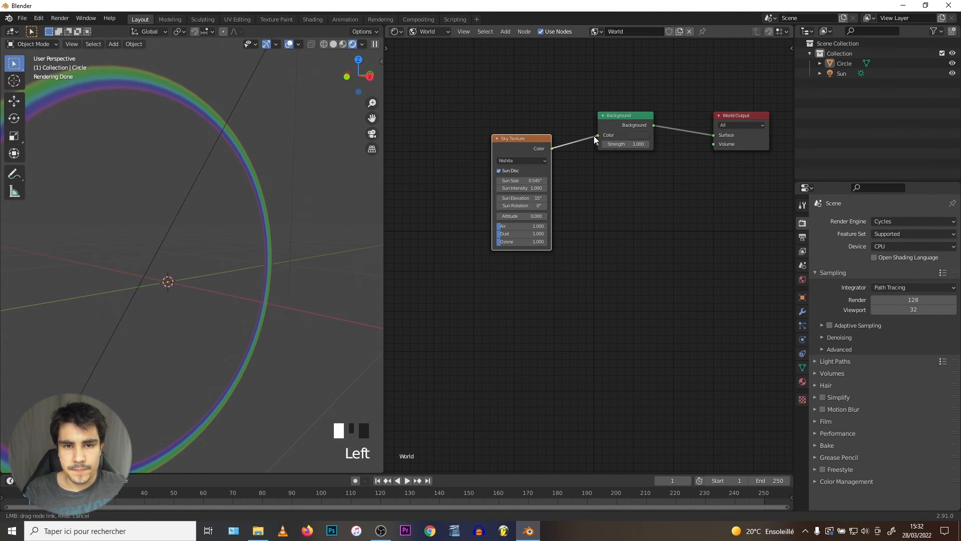
Switch the Sky Texture to Hosek / Wilkie and set its Ground Albedo to 1.000
middle_click_drag(495, 167, 536, 173)
left_click(550, 166)
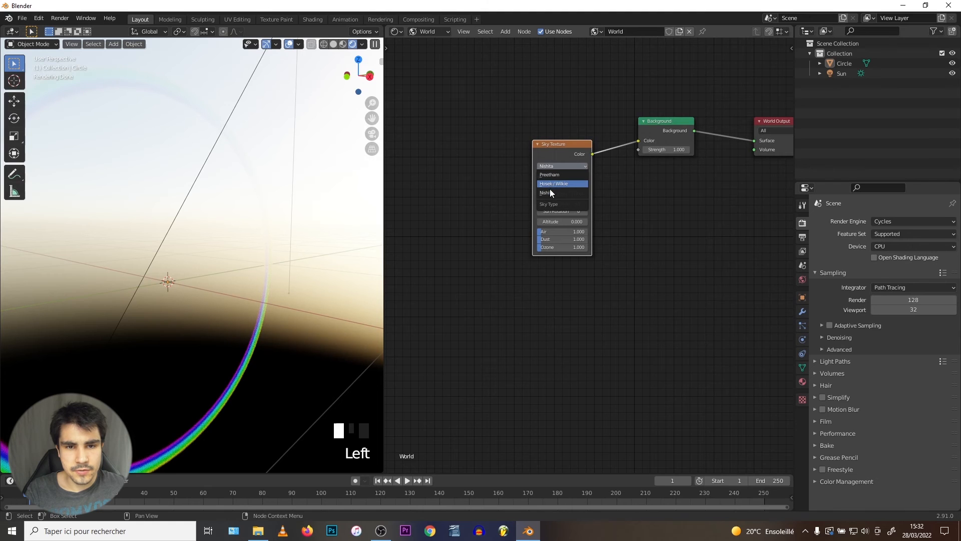
left_click(551, 184)
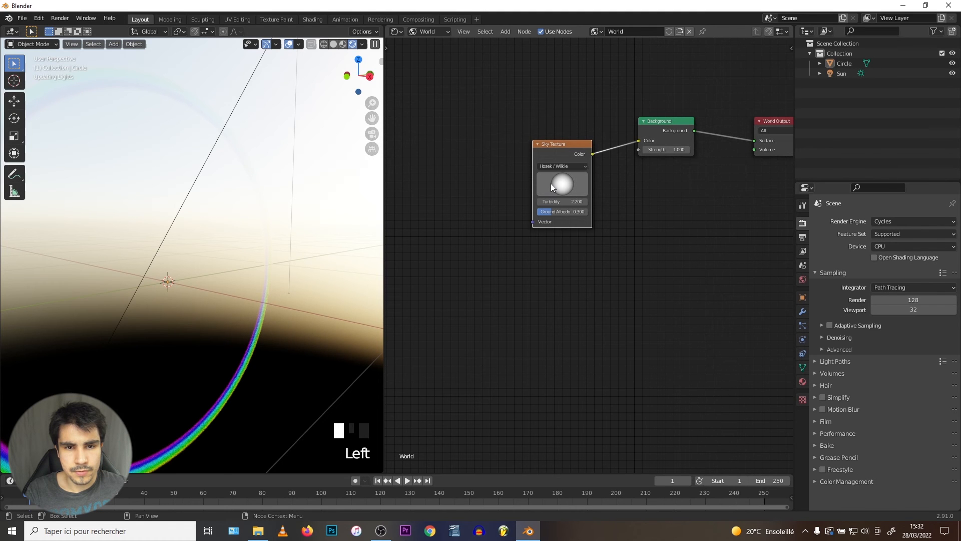
middle_click_drag(209, 241, 191, 197)
scroll(175, 220, "up", 3)
left_click_drag(561, 185, 562, 185)
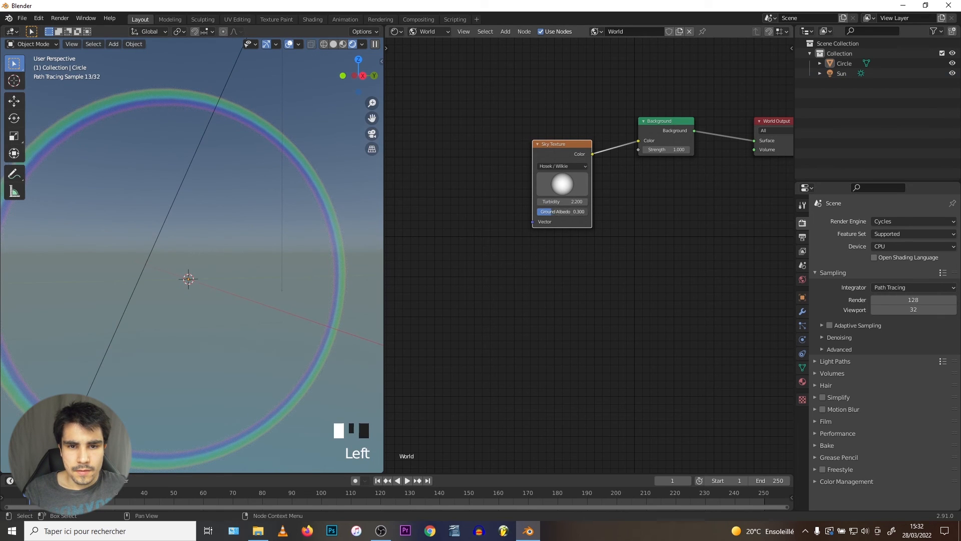
Return to the ring's material nodes and set the ColorRamp's end stop to white
left_click(421, 32)
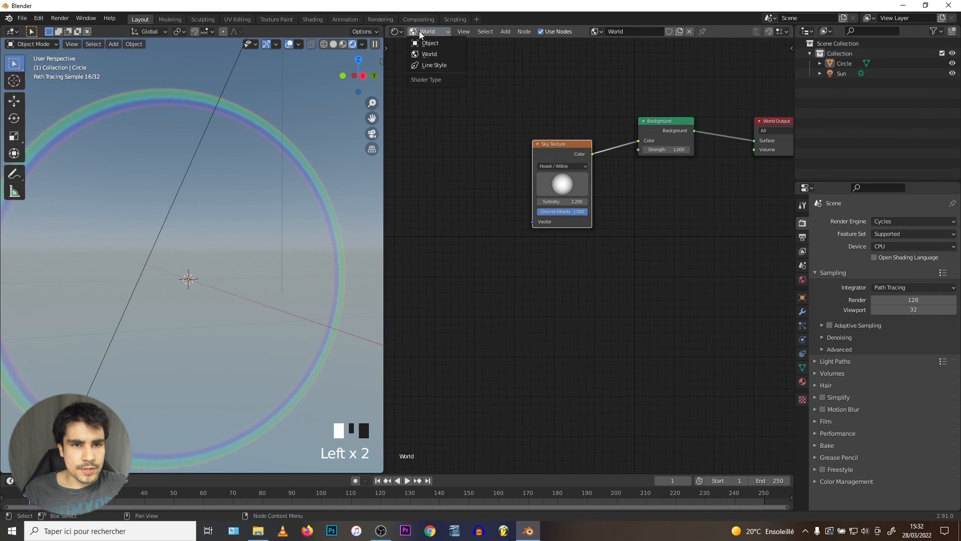
left_click(428, 43)
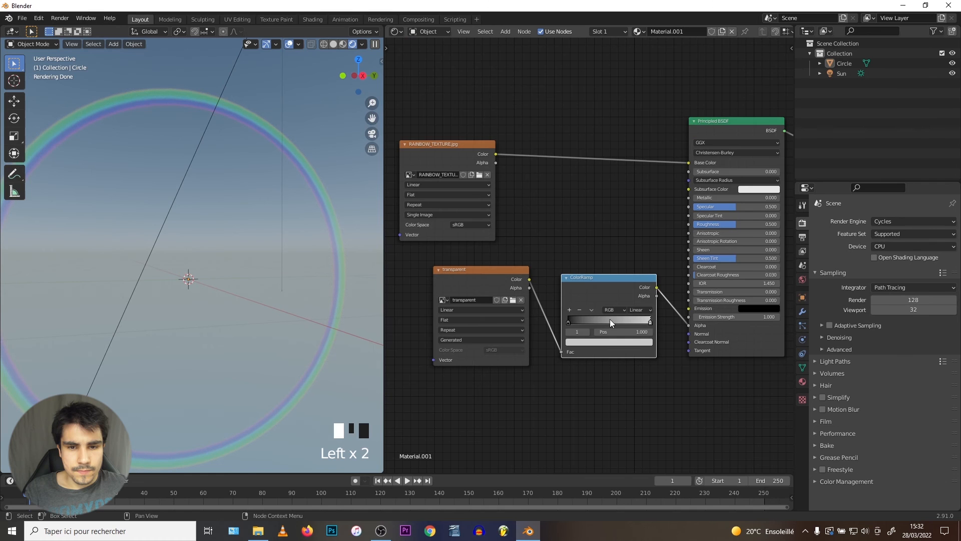
left_click(640, 342)
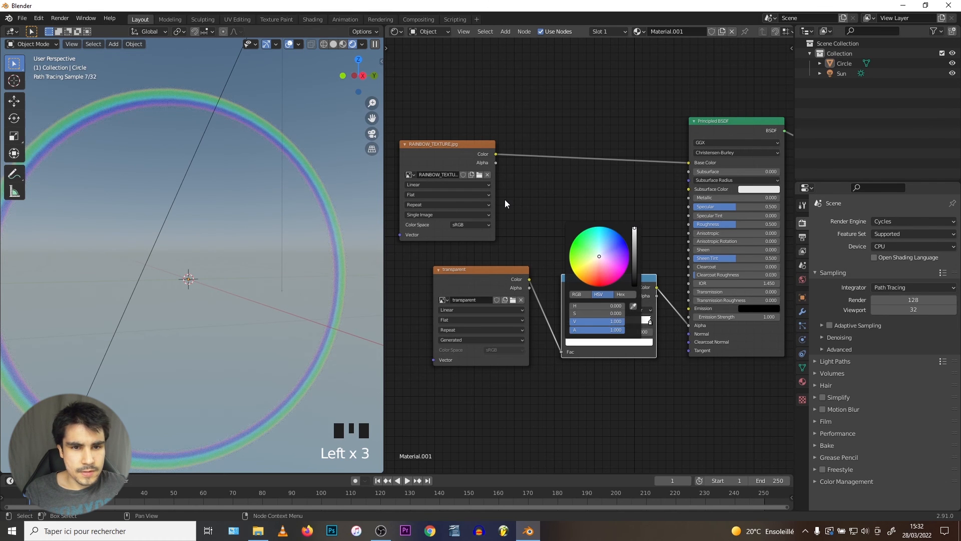
Widen the ring's band by scaling its inner edge loop to about 0.89 in Edit Mode, and return to Object Mode
left_click(197, 217)
key("Tab")
left_click(109, 122, "alt")
key("s")
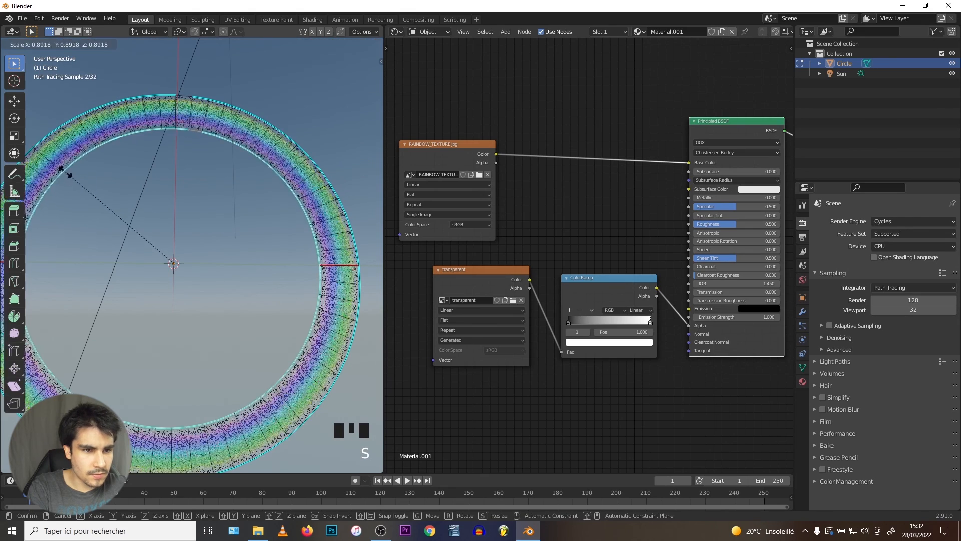
left_click(59, 168)
key("Tab")
key("a")
key("a")
key("a")
middle_click_drag(145, 201, 152, 198)
Put the ring back into Edit Mode and replace the Shader Editor with the UV Editor
key("Tab")
left_click(397, 31)
left_click(409, 83)
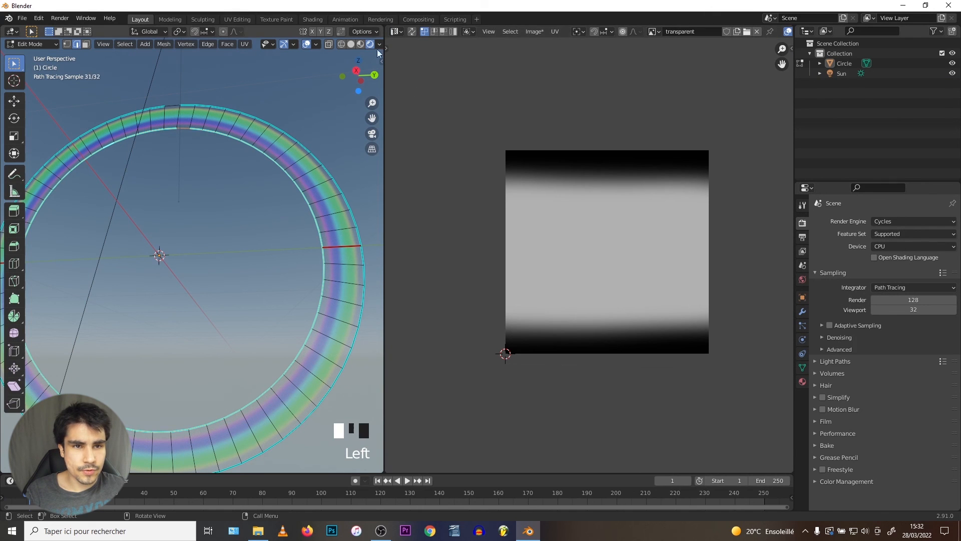
left_click(396, 31)
left_click(397, 32)
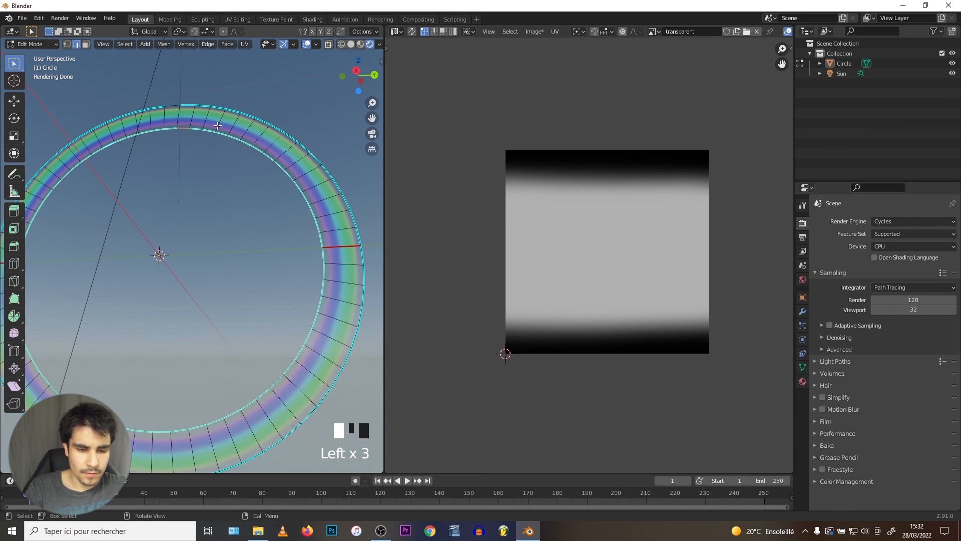
Scale all the ring's UVs along Y so they extend past the rainbow image's upper and lower edges, and return to Object Mode
key("a")
scroll(550, 221, "up", 4)
key("s")
key("y")
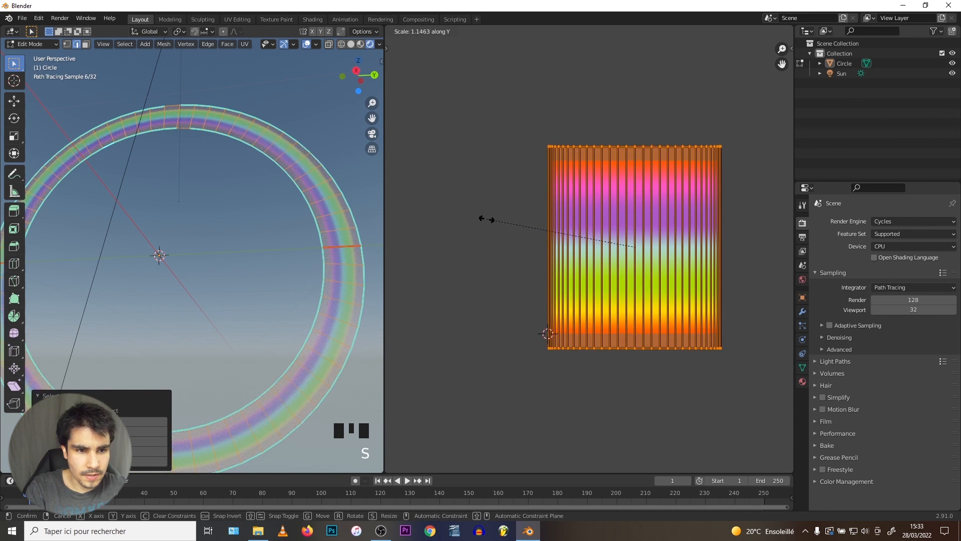
left_click(482, 222)
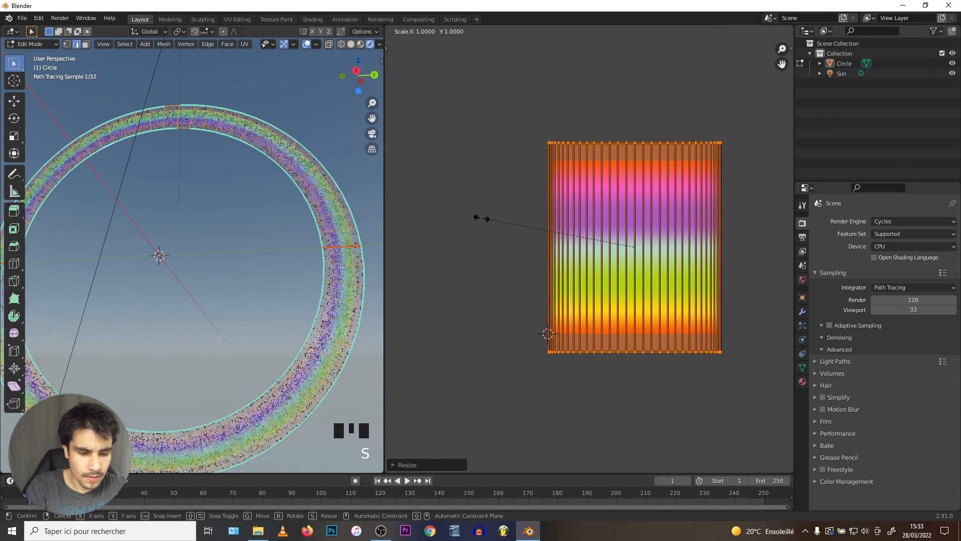
key("Tab")
key("a")
key("a")
key("a")
middle_click_drag(193, 198, 228, 198)
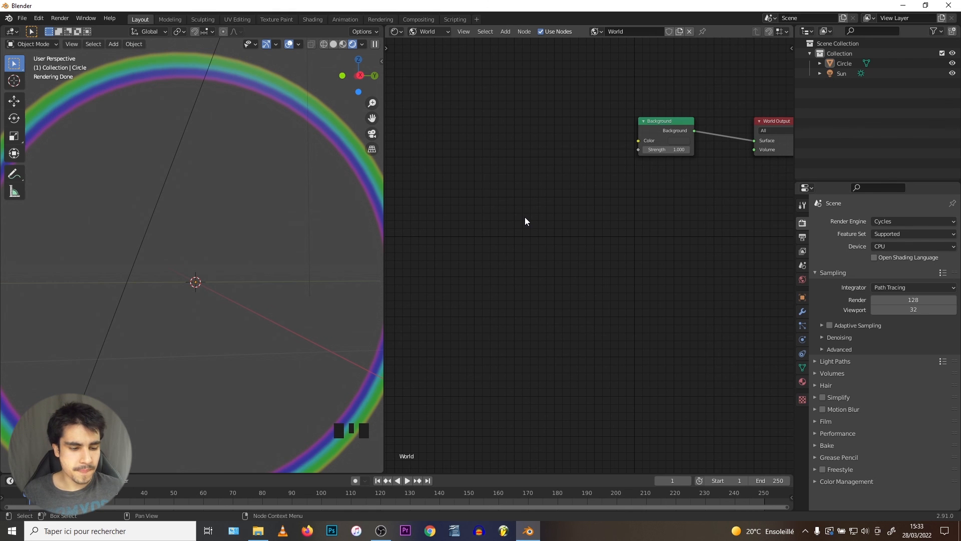
Add an Environment Texture node to the World shader and link its Color to the Background color
key("shift+a")
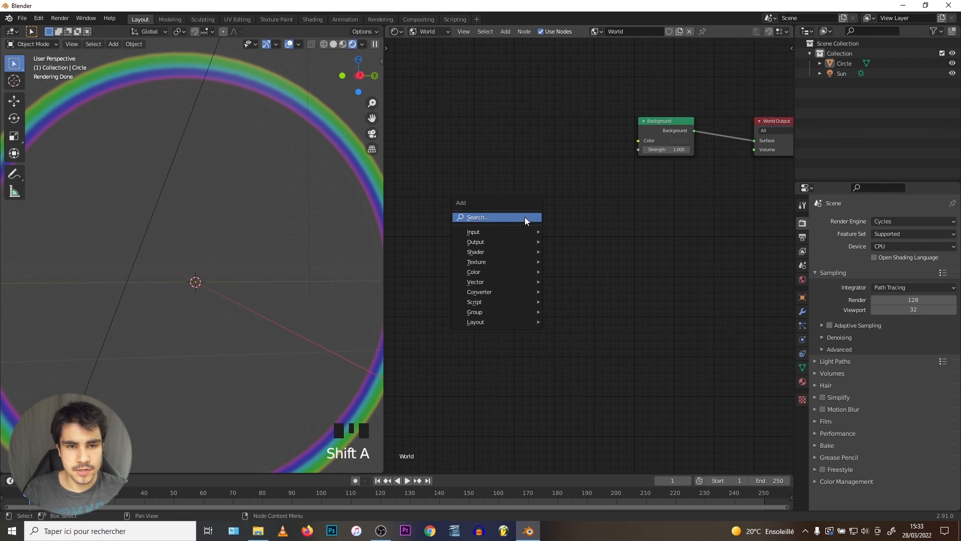
left_click(525, 217)
type("envir")
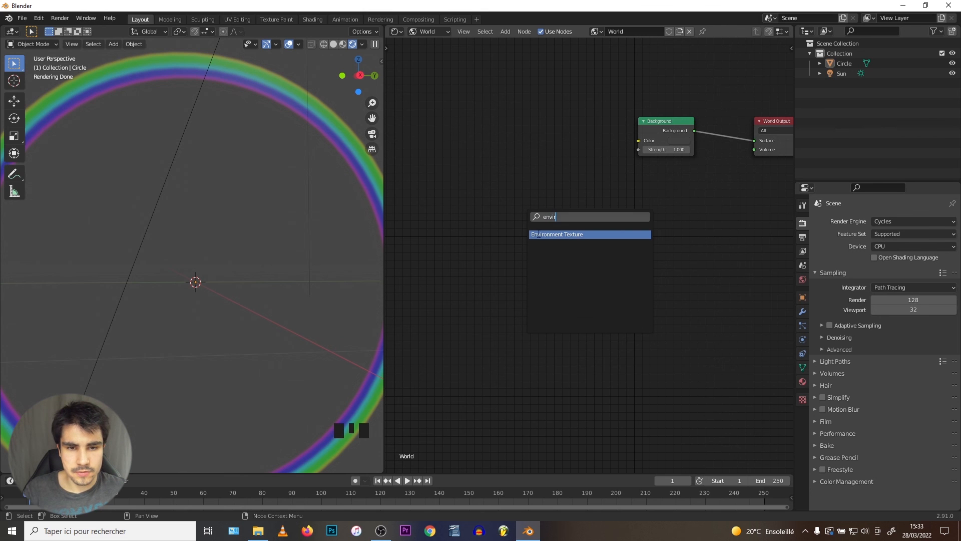
key("Return")
left_click(539, 143)
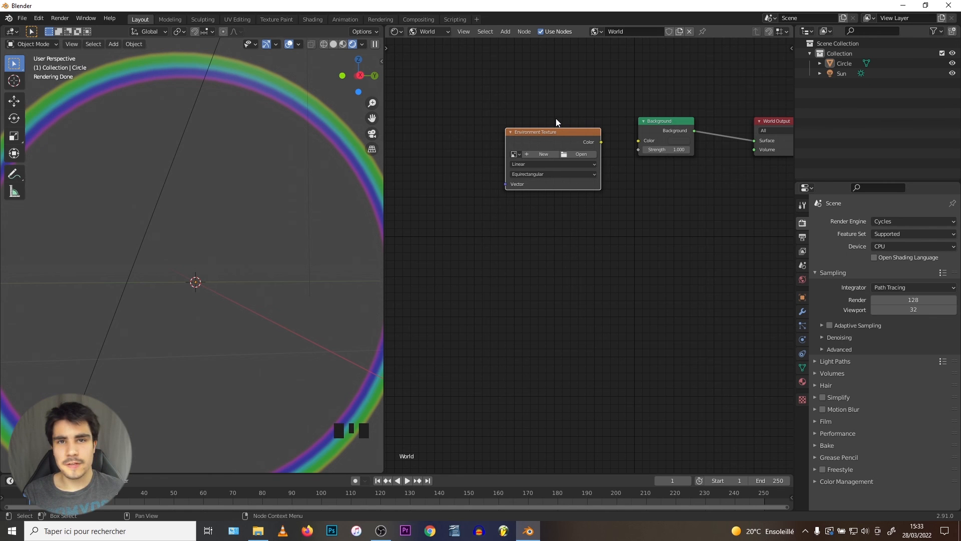
left_click_drag(600, 141, 639, 141)
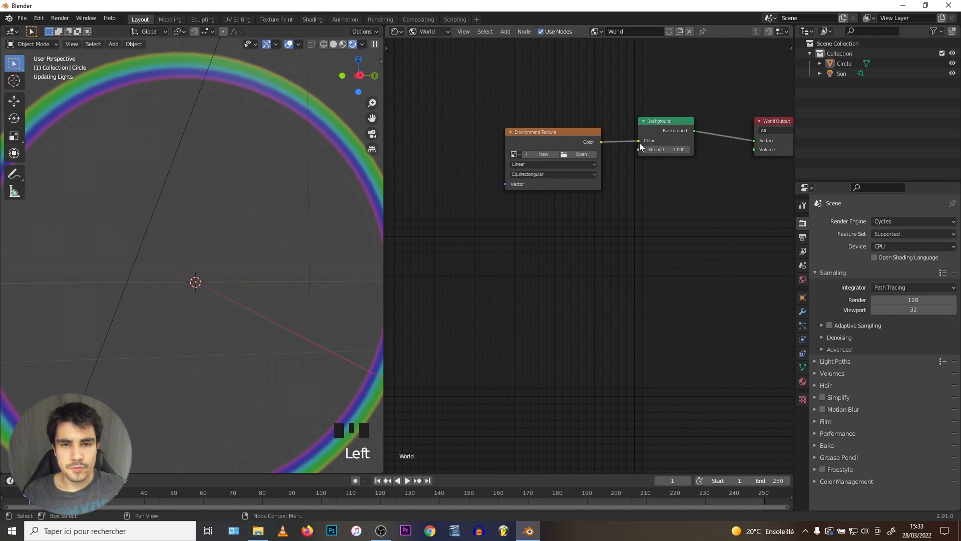
Load the image "ciel poly.png" into the Environment Texture and view the ring against it
left_click(572, 154)
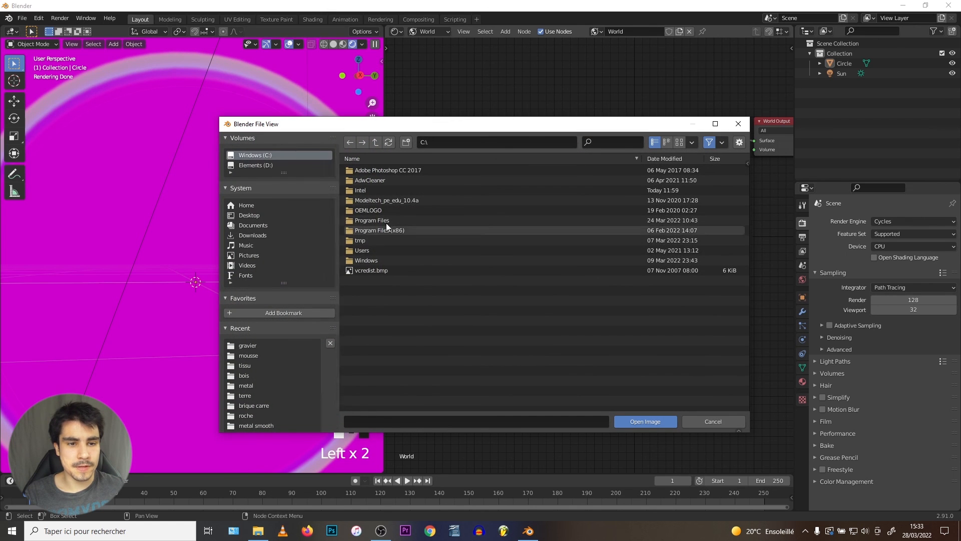
scroll(281, 300, "down", 1)
scroll(251, 224, "up", 1)
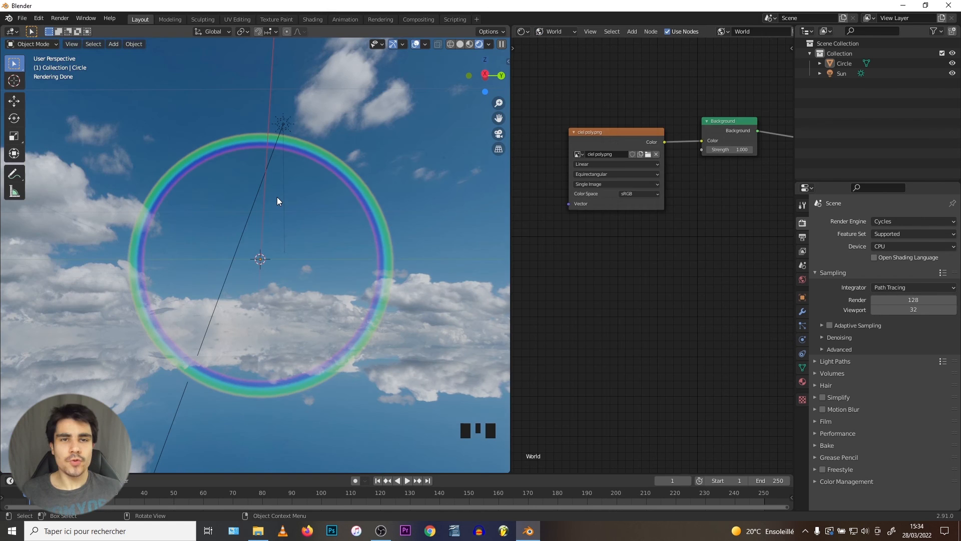